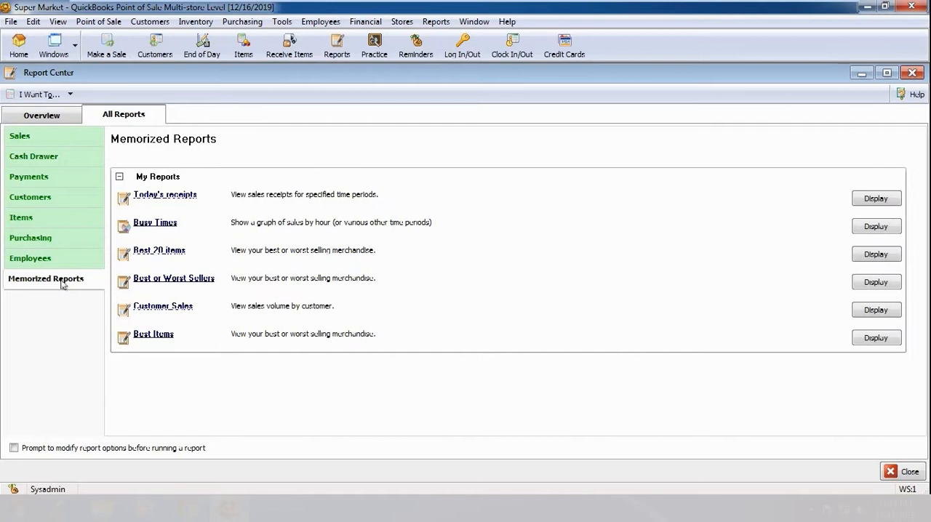
Display the Best or Worst Sellers report from the Sales reports category
left_click(60, 136)
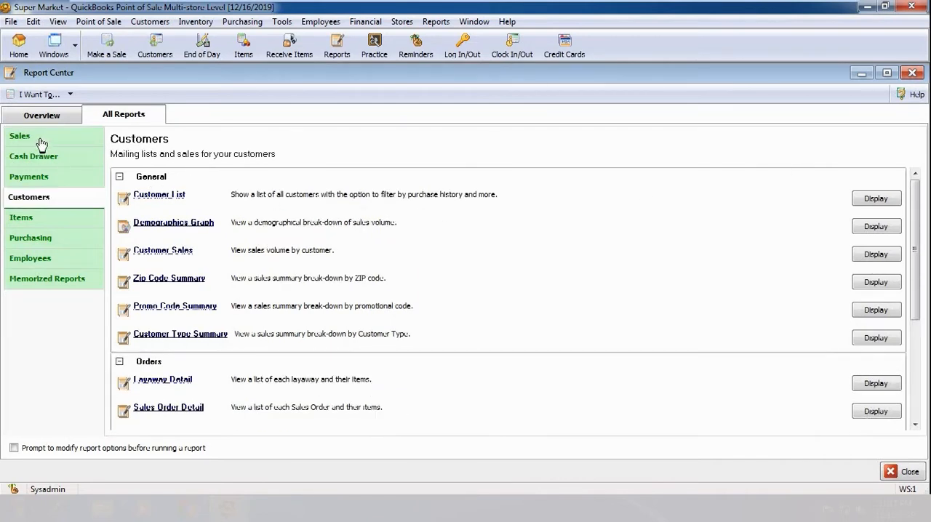
left_click(40, 138)
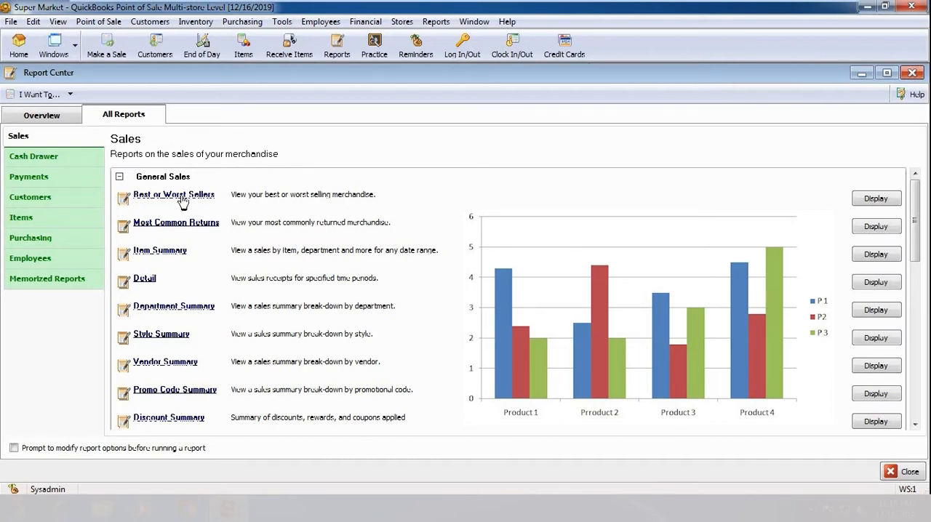
left_click(877, 199)
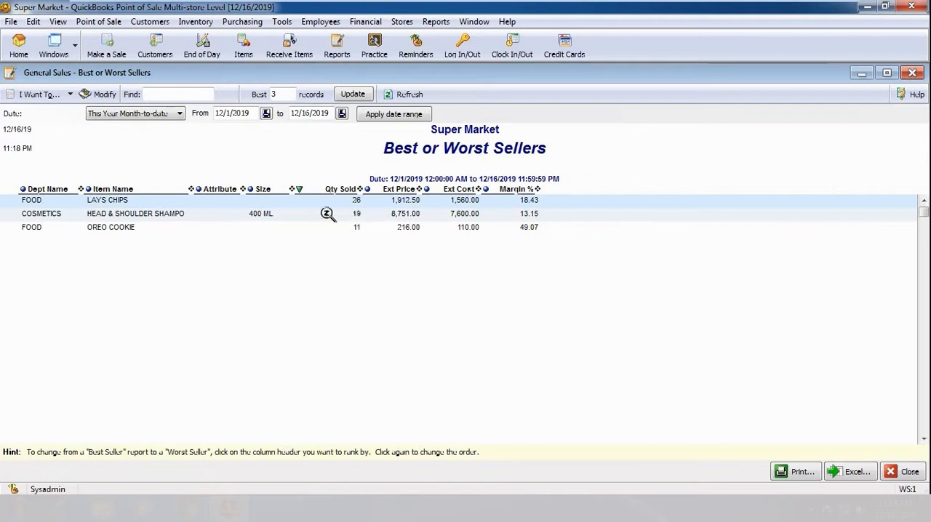
Limit the report to 5 records and reverse the Qty Sold ranking to list the worst sellers
double_click(271, 94)
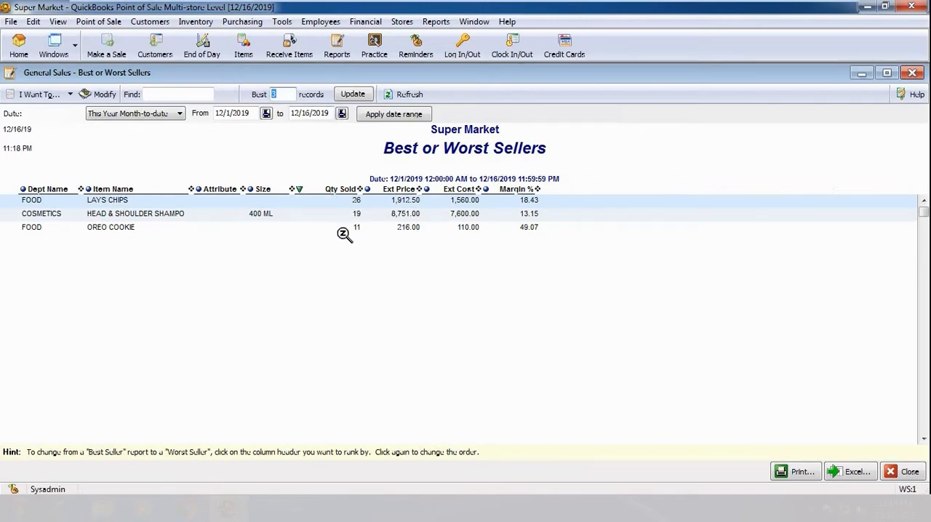
left_click(291, 93)
double_click(260, 97)
type("5")
left_click(353, 95)
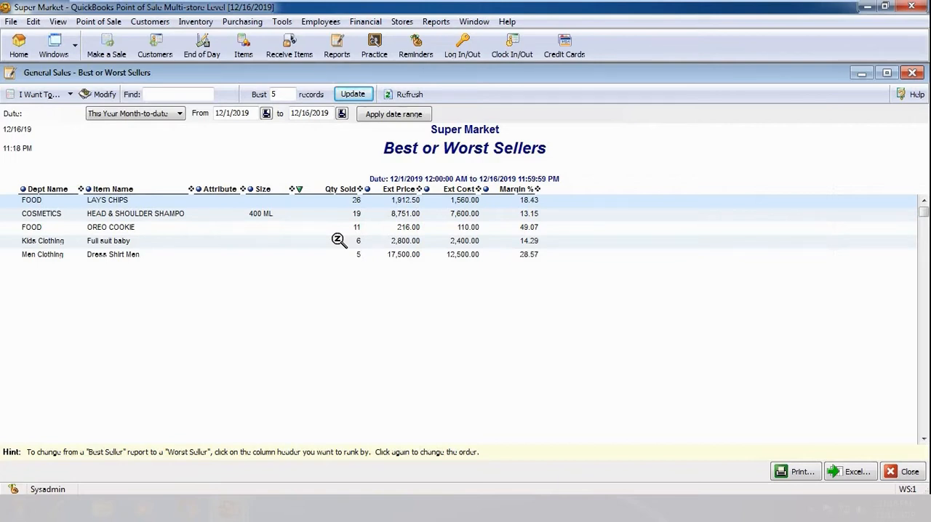
left_click(299, 191)
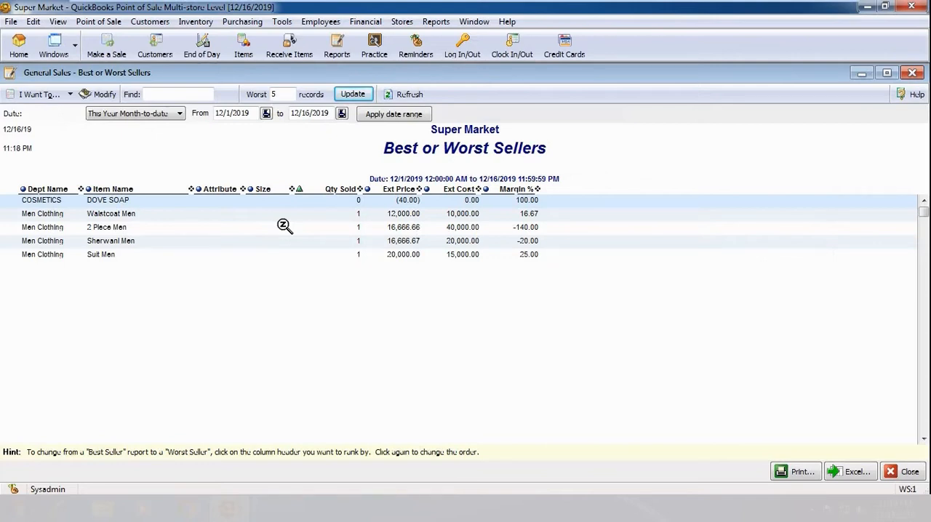
Modify the report's columns by adding Vendor and removing Size, and rerun the report
left_click(103, 95)
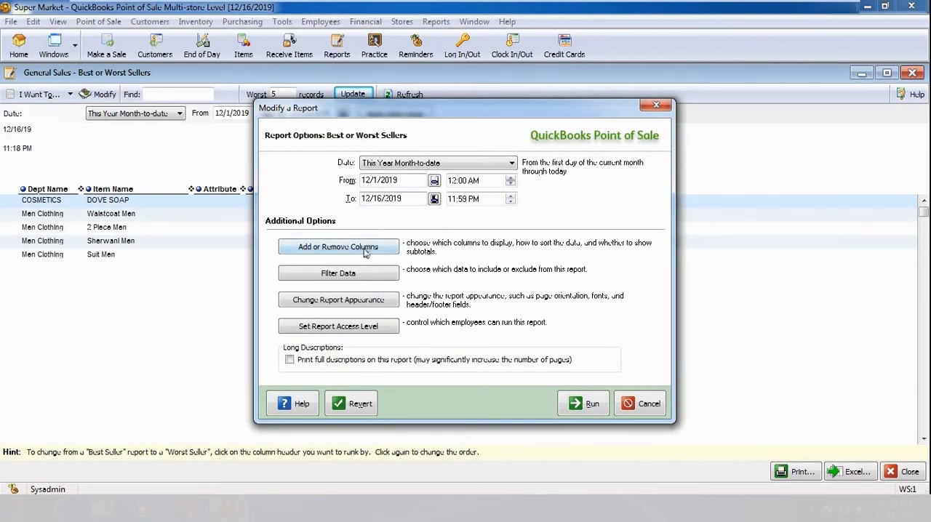
left_click_drag(449, 114, 709, 120)
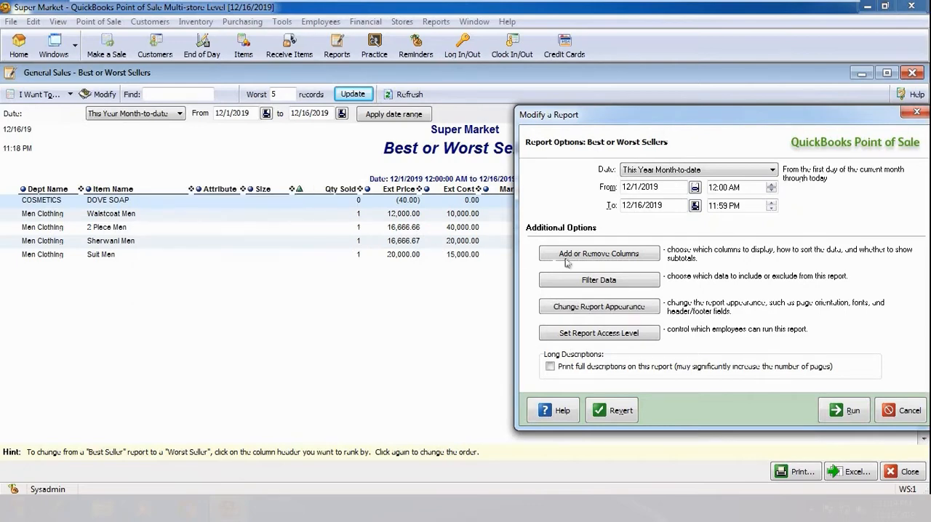
left_click(601, 254)
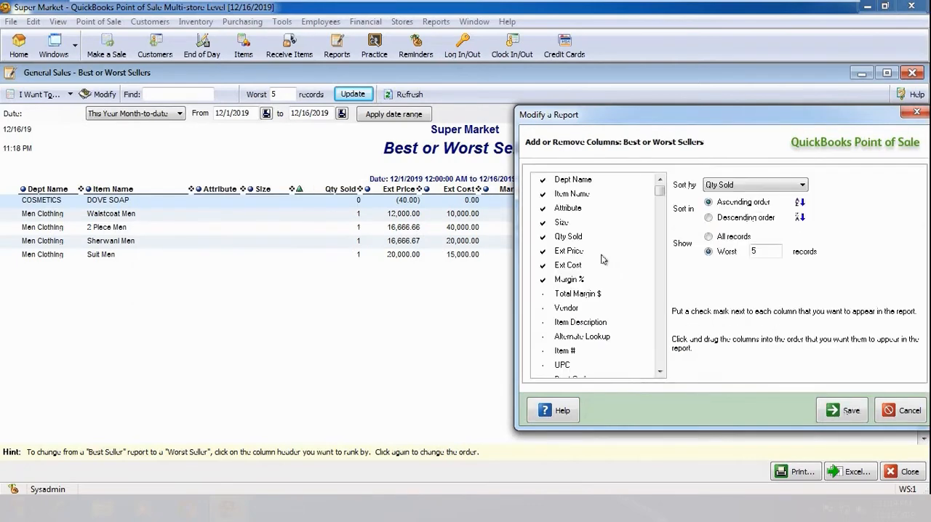
left_click(544, 311)
left_click(543, 308)
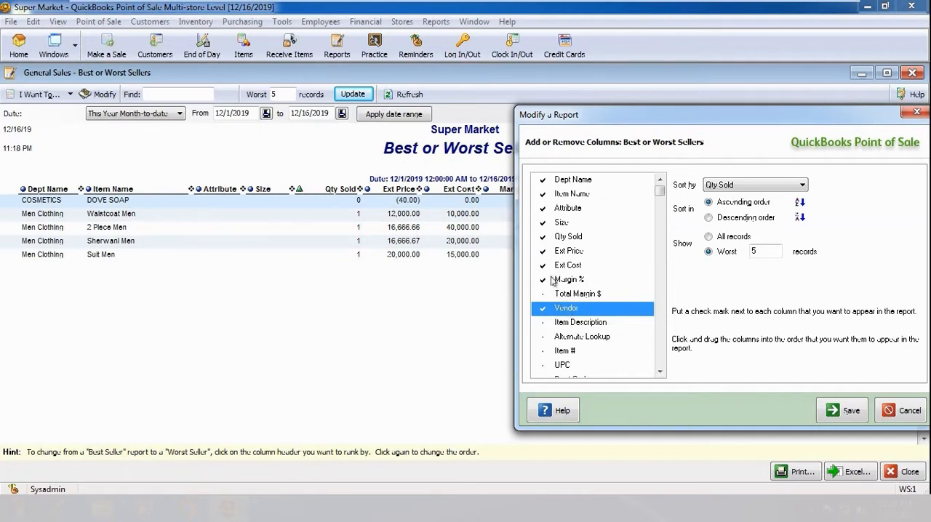
left_click(543, 223)
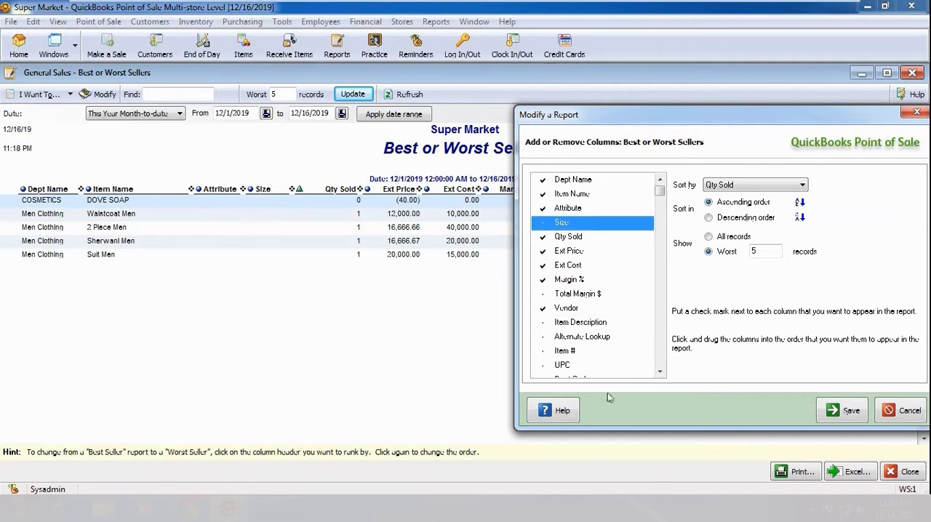
left_click(855, 410)
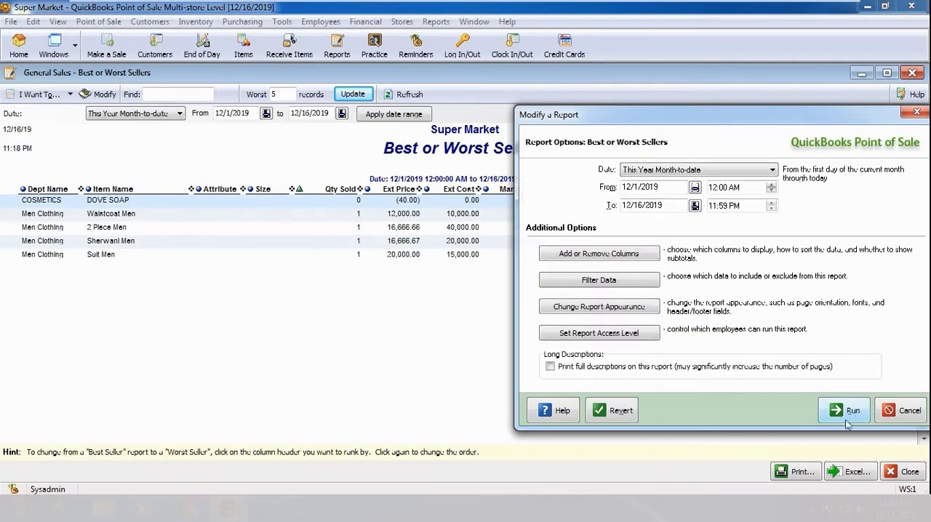
left_click(851, 411)
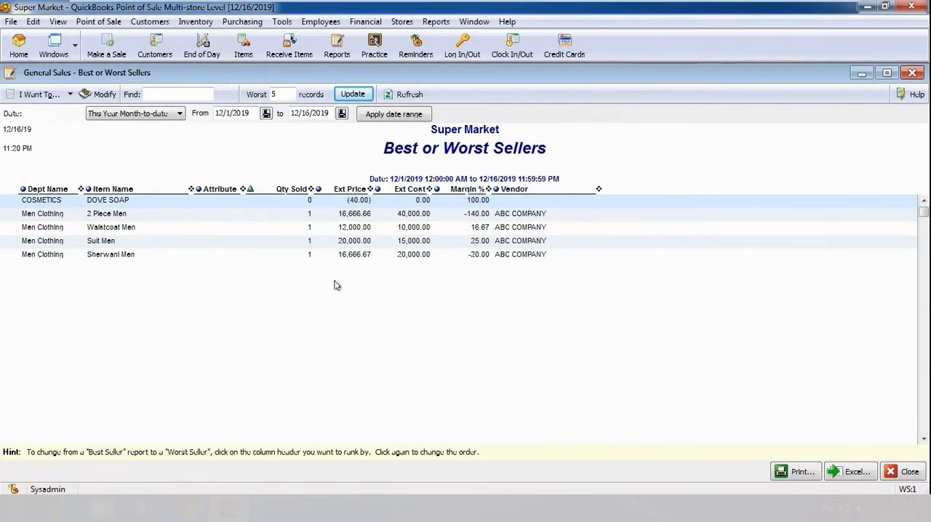
Set the report's Receipt Type filter to Exclude and save the filter settings
left_click(103, 98)
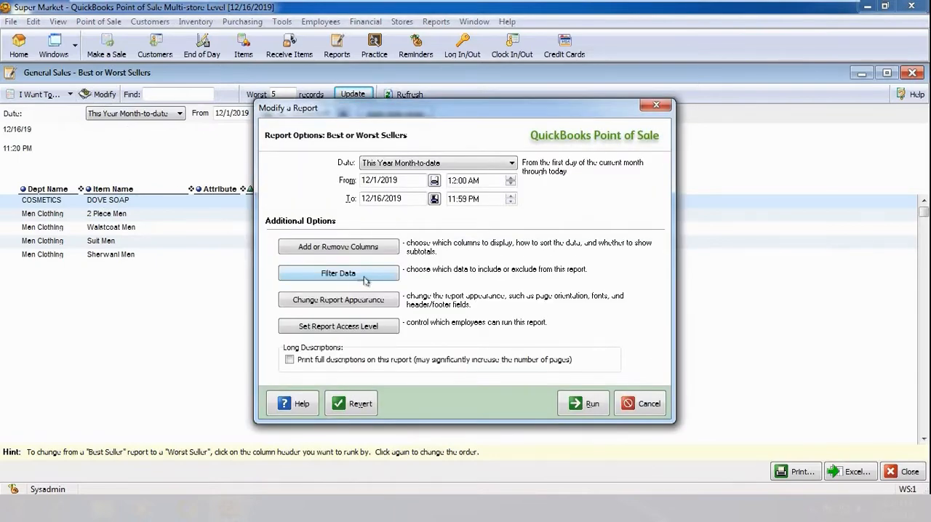
left_click(338, 273)
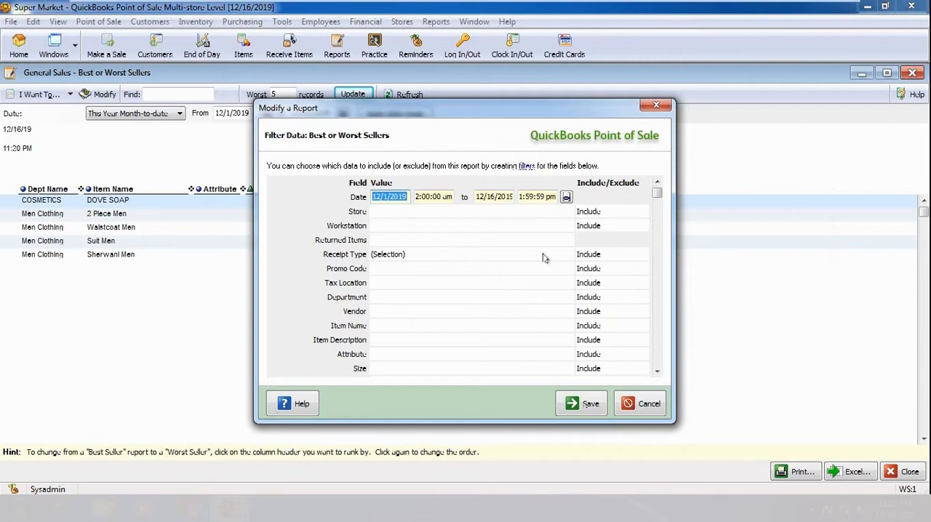
left_click(597, 254)
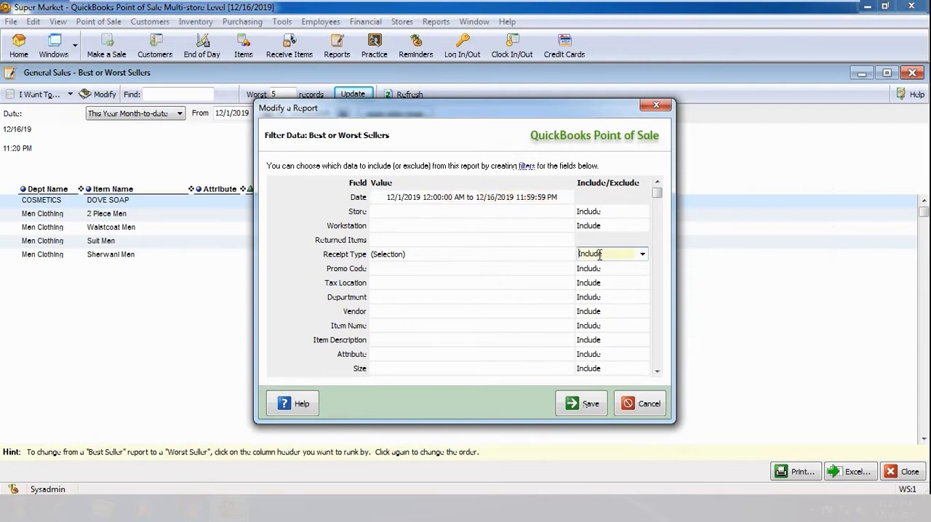
left_click(643, 254)
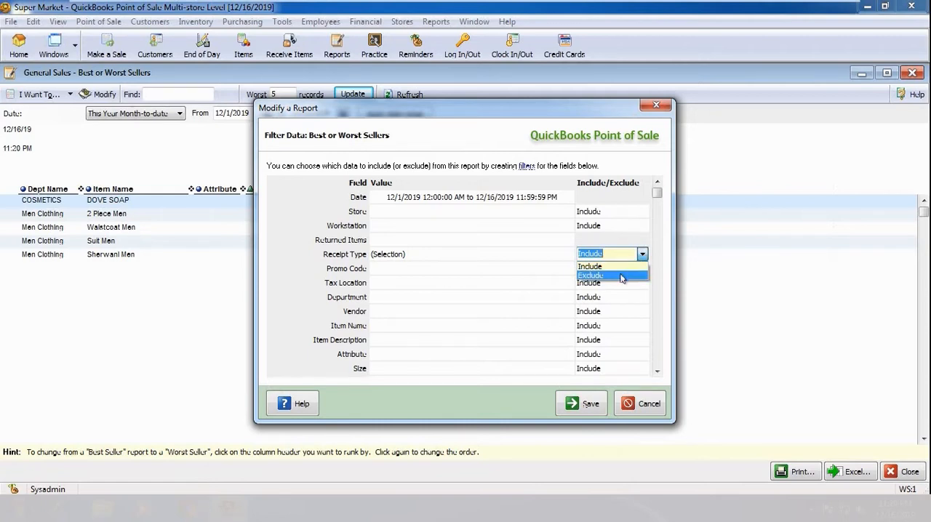
left_click(622, 277)
left_click(584, 406)
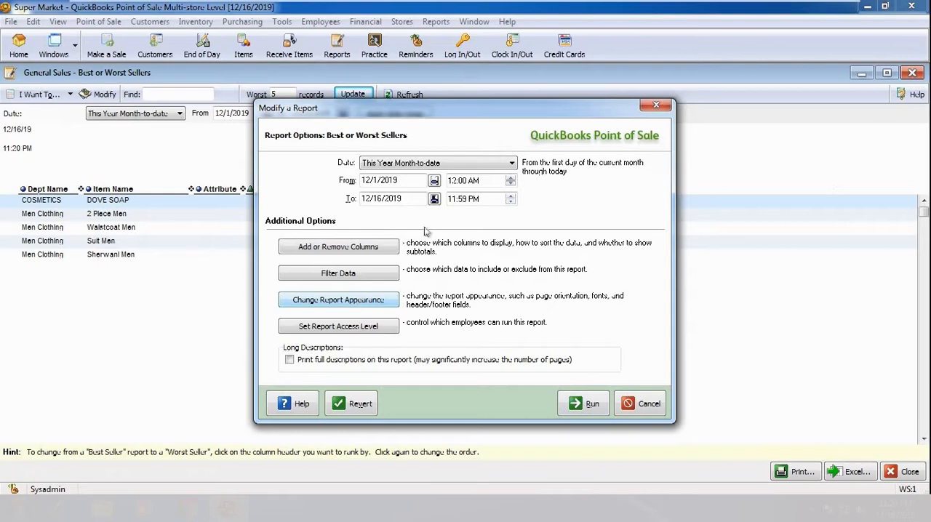
Enter TEST TITLE as the subtitle in the report's appearance settings
left_click_drag(471, 117, 648, 233)
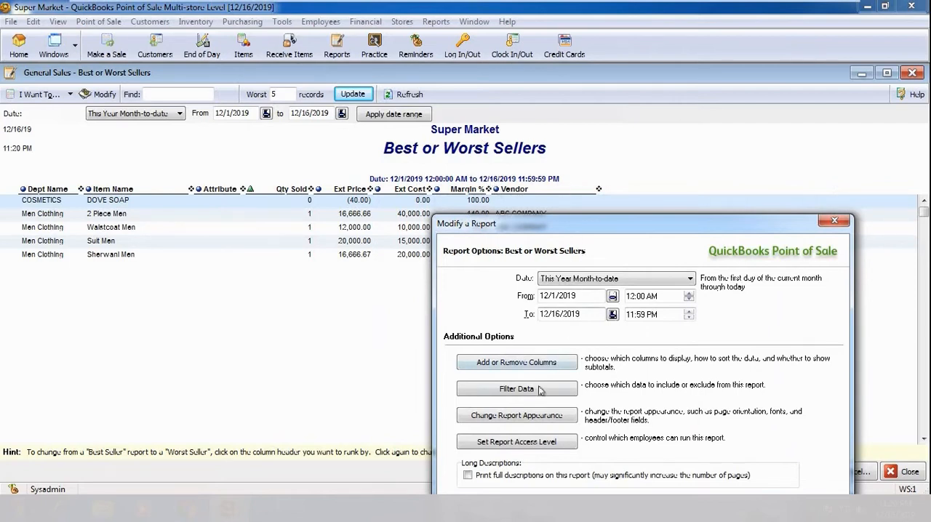
left_click(533, 415)
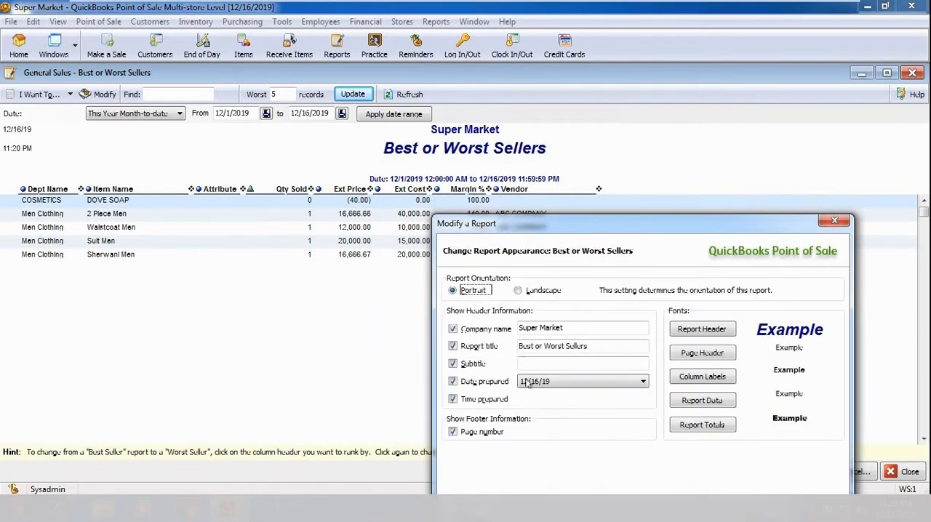
left_click_drag(574, 328, 520, 329)
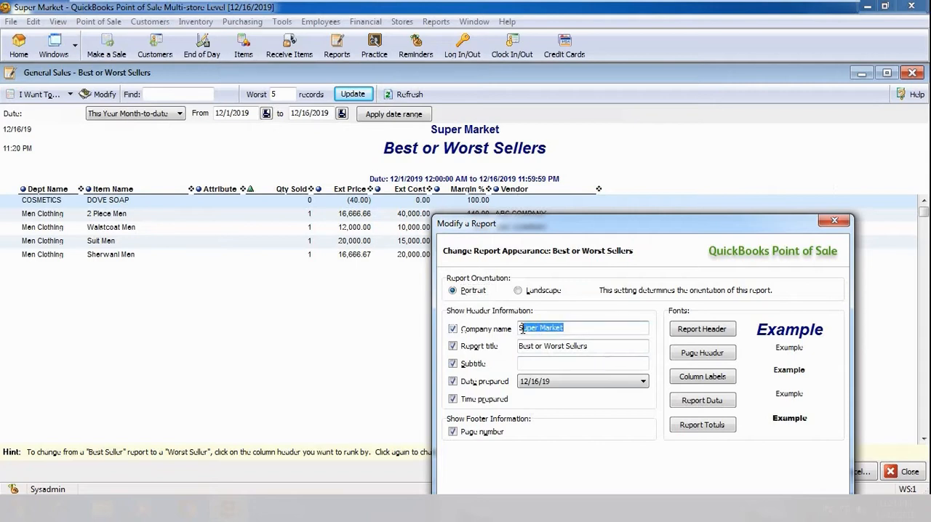
left_click(585, 347)
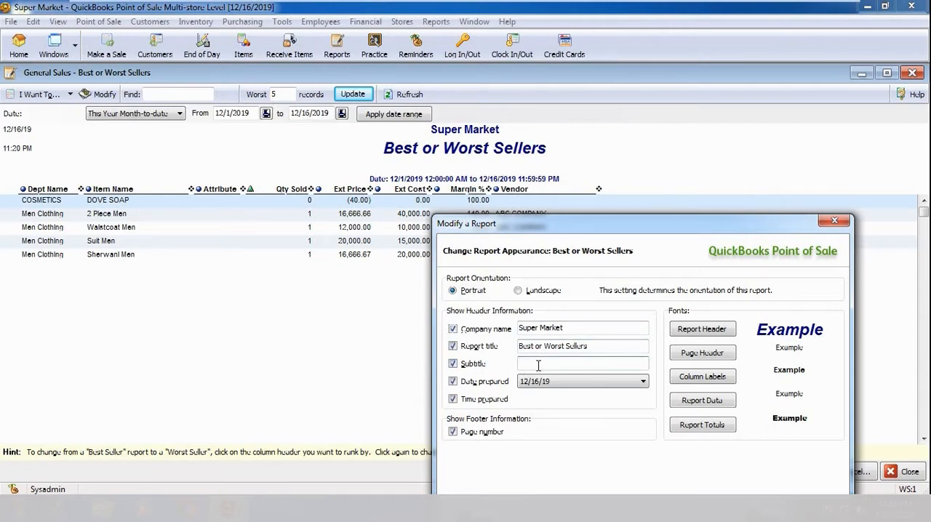
type("TEST TITLE")
Set the report header font to Cambria at size 20
left_click(702, 329)
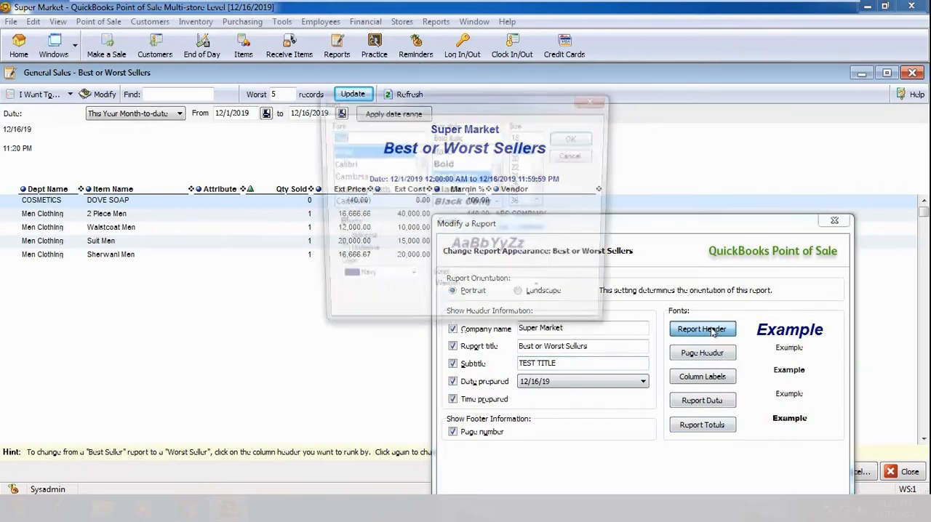
left_click(518, 158)
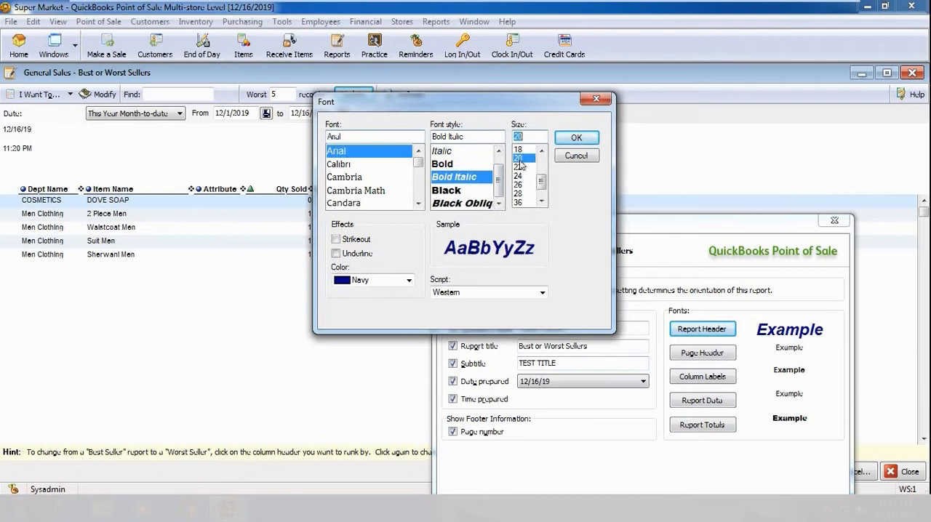
left_click(346, 178)
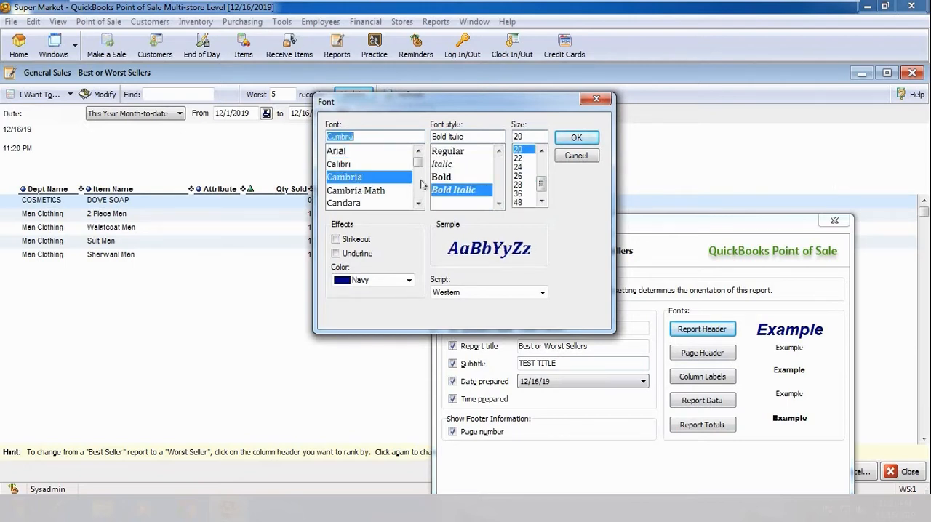
left_click(573, 138)
Set the page header font to Bold Italic at size 12
left_click(700, 354)
left_click(454, 190)
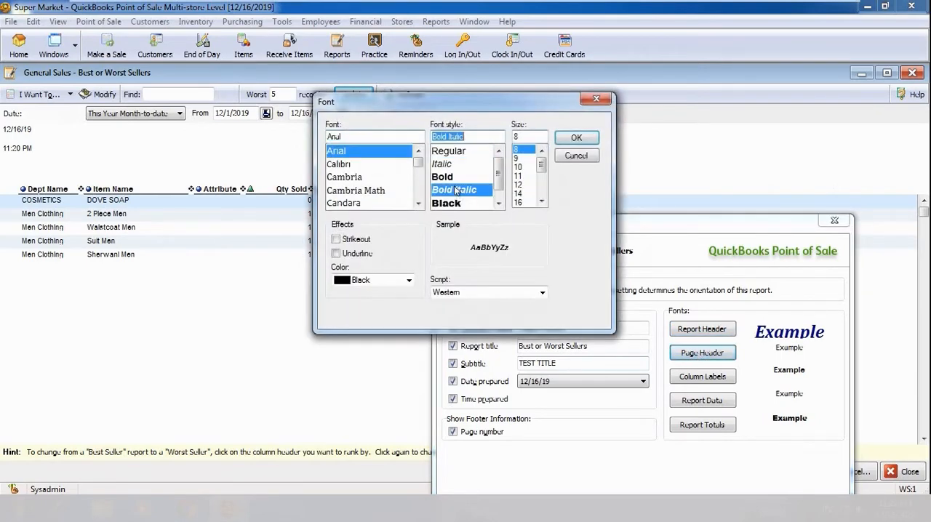
left_click(519, 185)
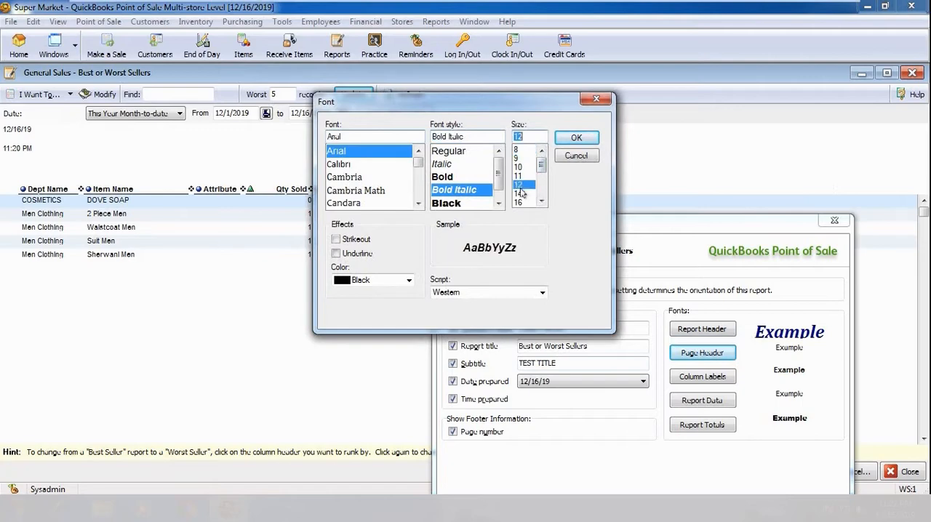
left_click(576, 138)
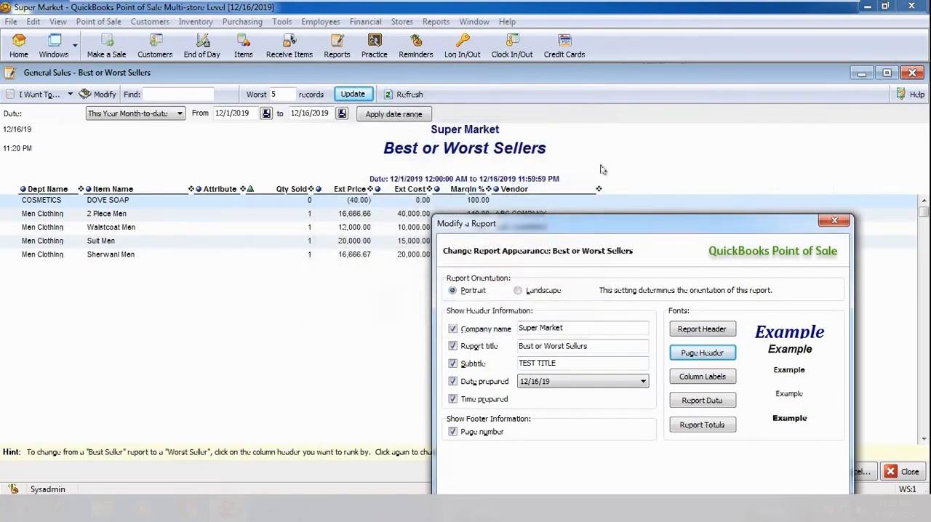
Save the appearance changes and run the modified report
left_click_drag(644, 231, 639, 112)
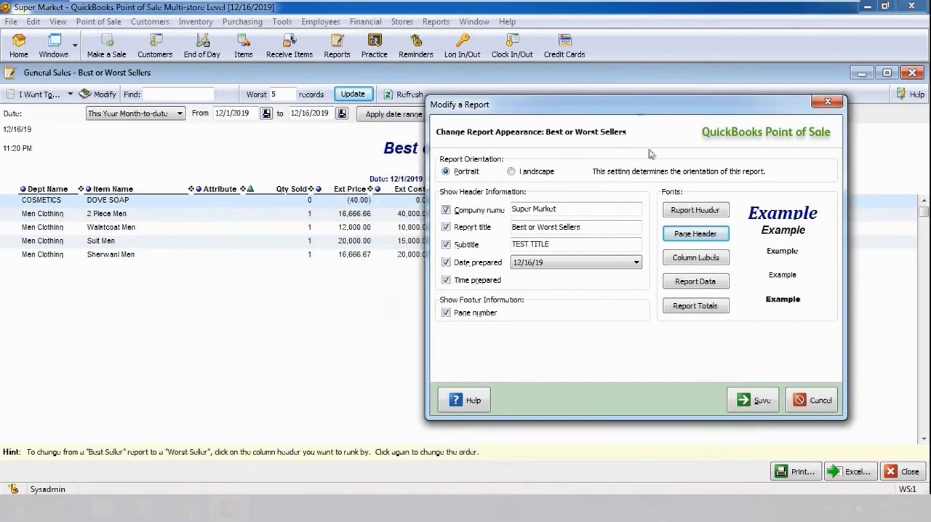
left_click(763, 406)
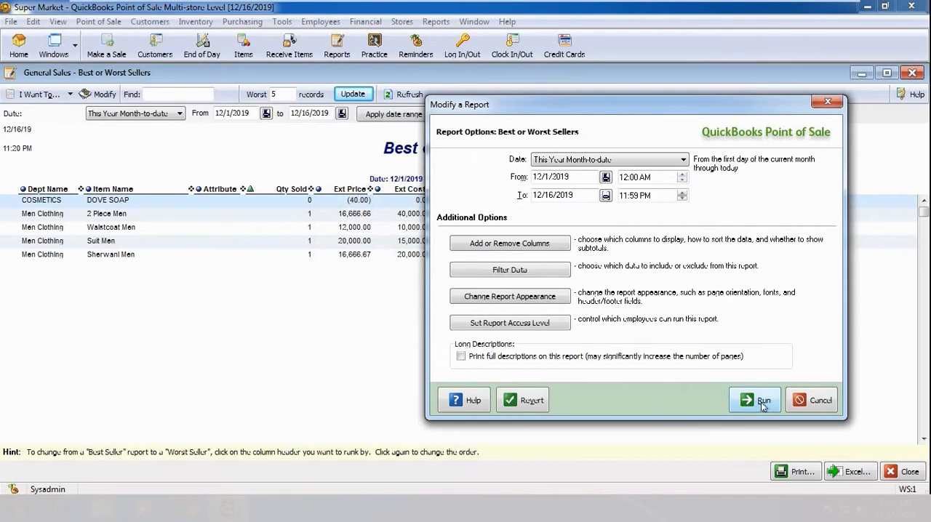
left_click(755, 405)
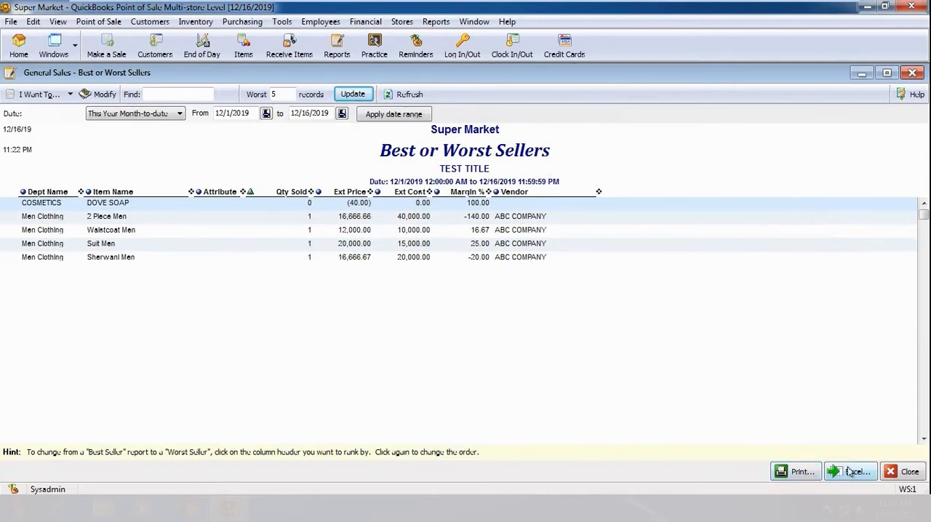
Close the report and memorize its current settings under My Reports as TEST REPORT
left_click(918, 471)
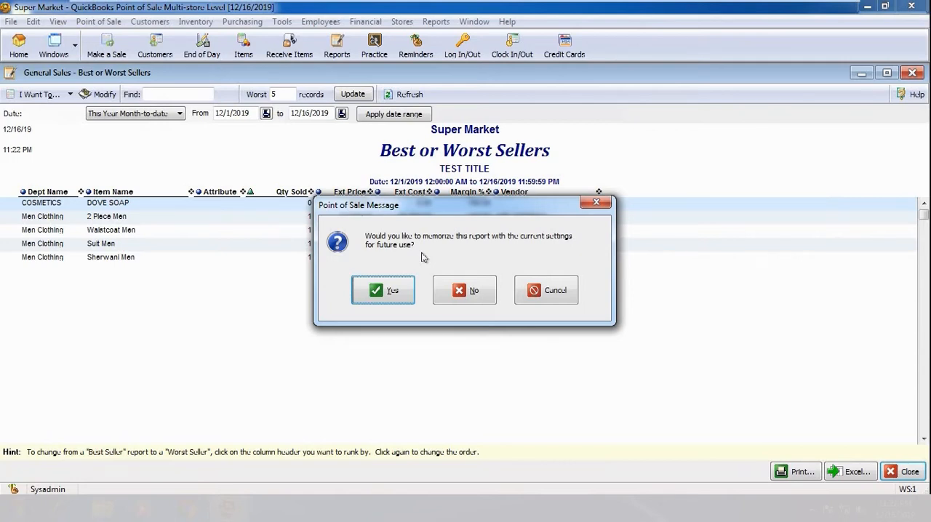
left_click(398, 291)
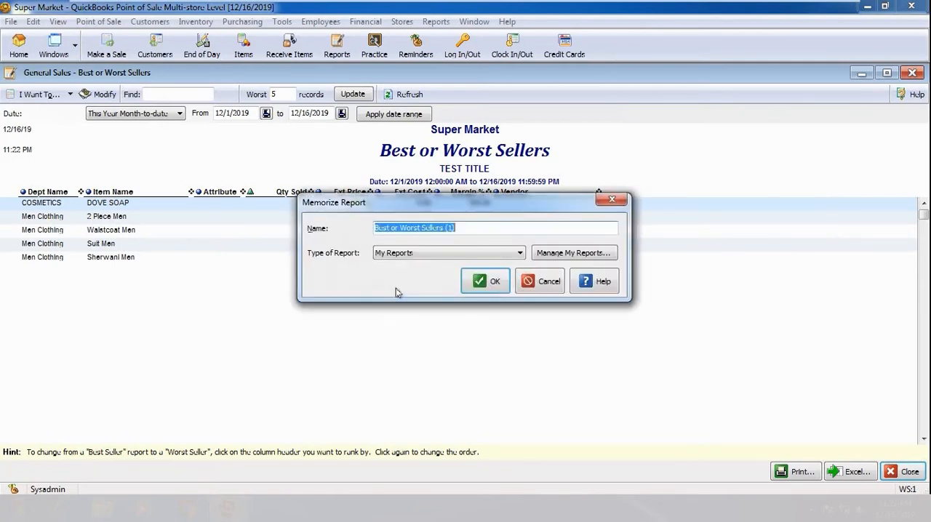
type("T")
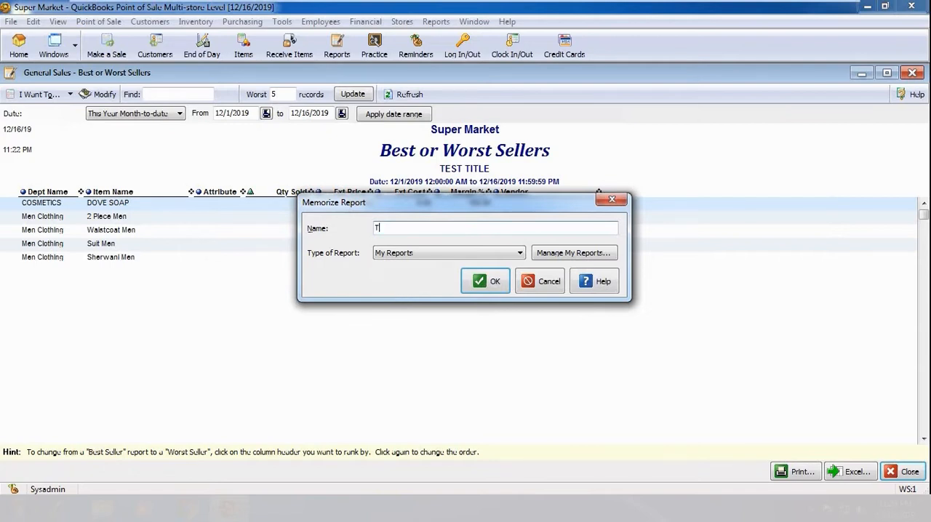
type("EST REPORT")
left_click(480, 282)
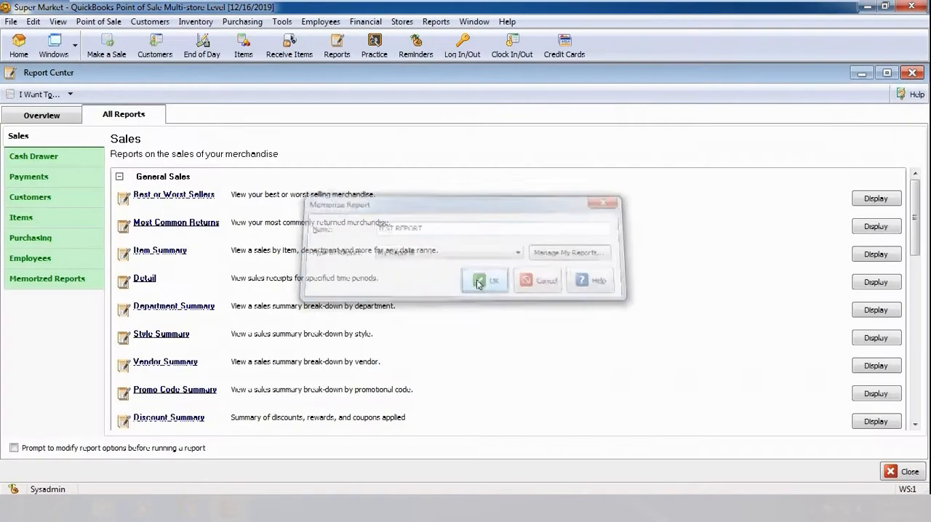
Display TEST REPORT from the memorized reports to check its saved settings, and close it
left_click(65, 285)
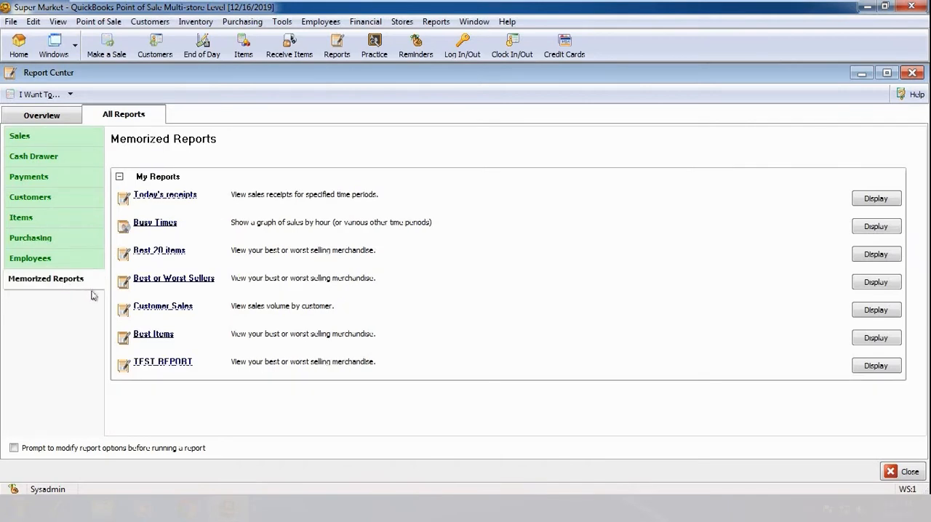
left_click(163, 363)
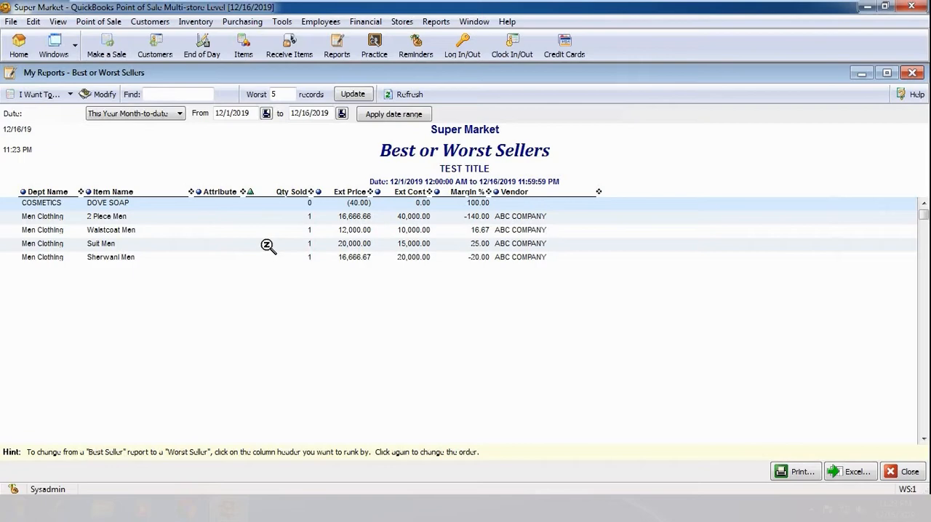
left_click(901, 472)
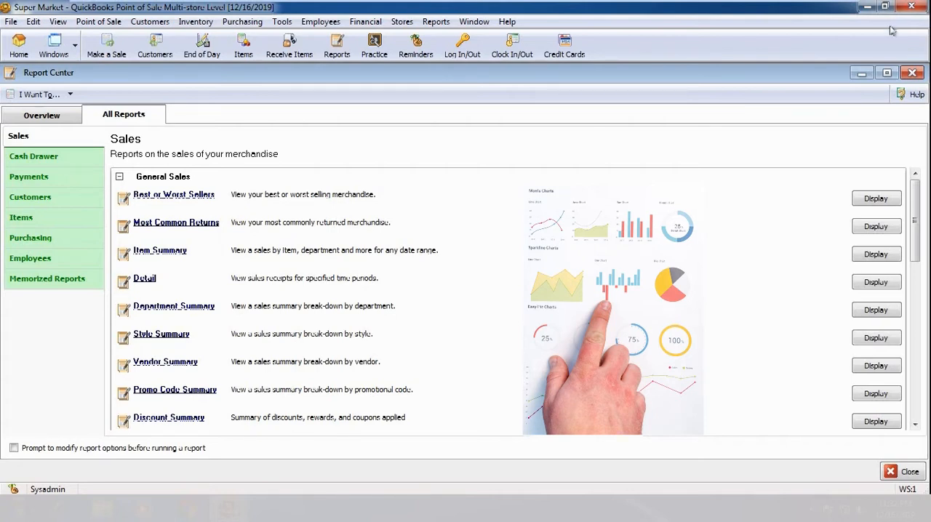
Look over the available Sales reports and display the X-Out Status Report from the Cash Drawer category
left_click_drag(920, 216, 914, 332)
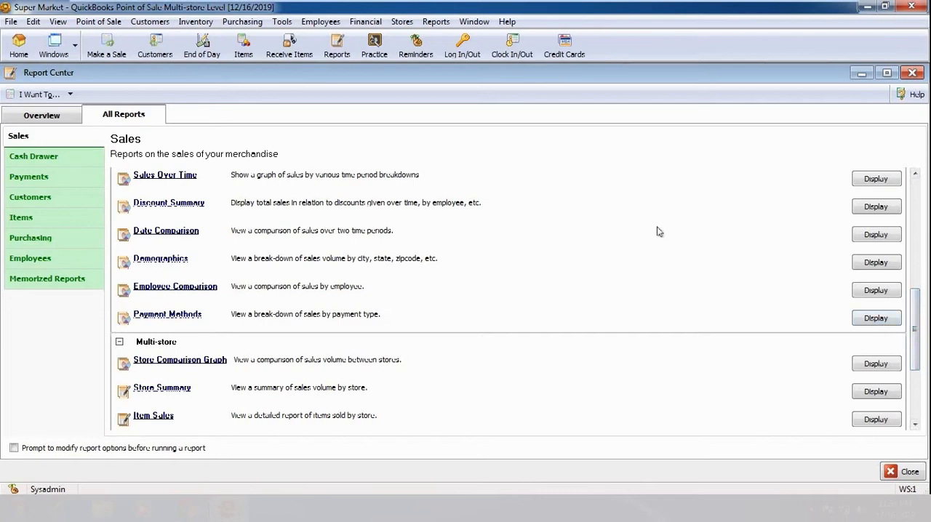
left_click(41, 157)
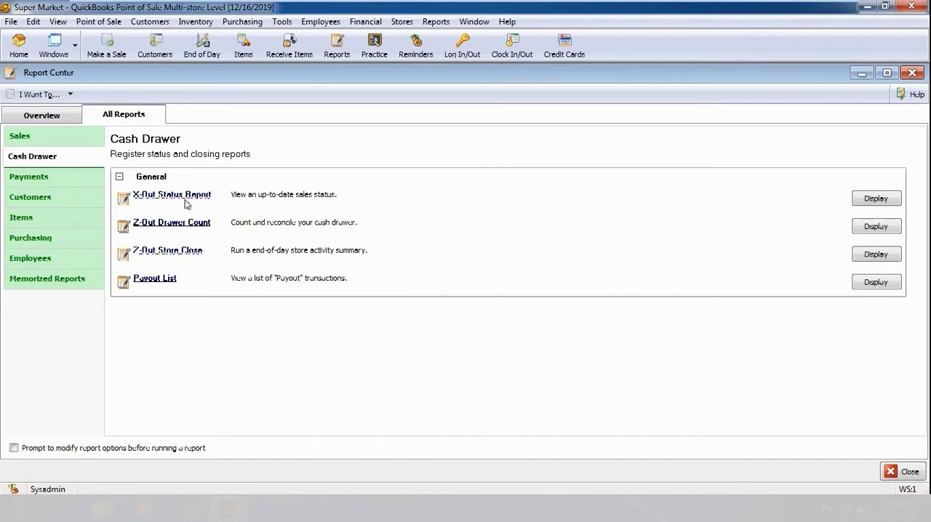
left_click(200, 201)
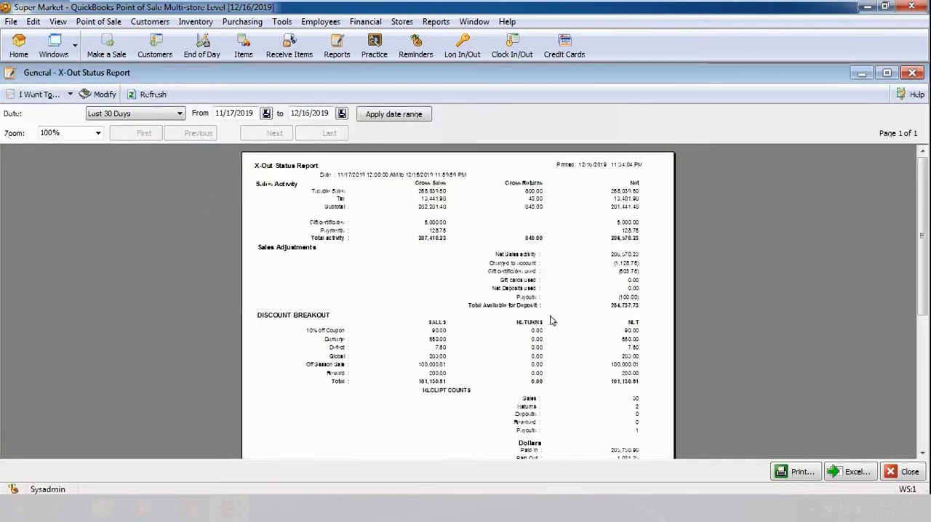
Modify the X-Out Status Report's time range to 01:00 AM through 10:59 PM, run it, and close the report
left_click(108, 94)
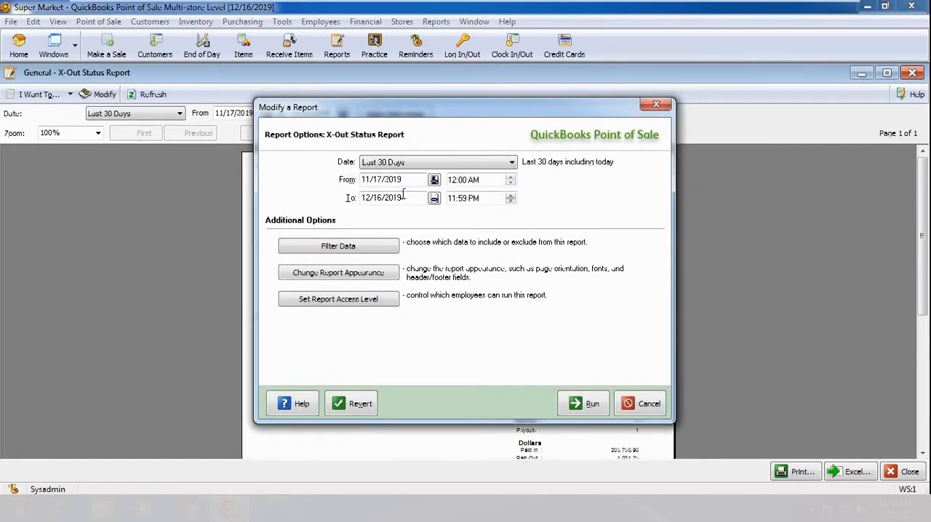
left_click(434, 179)
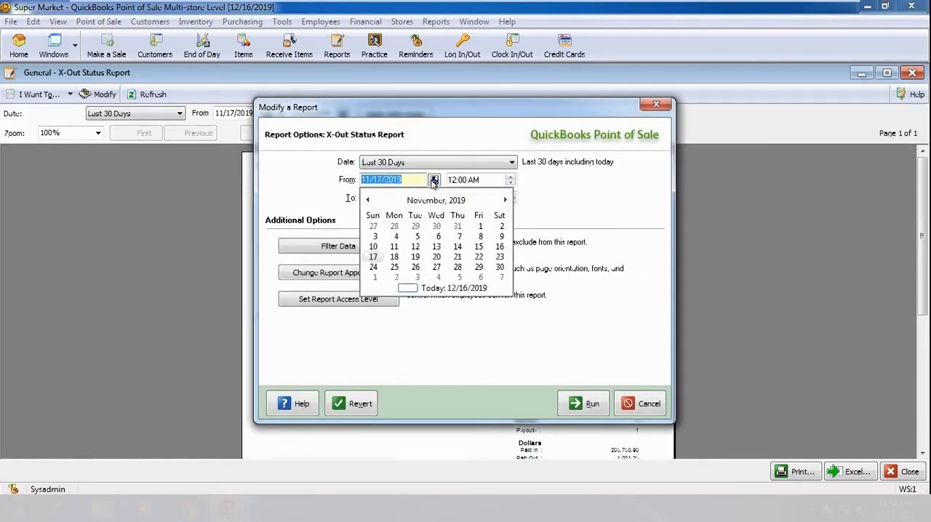
left_click(434, 181)
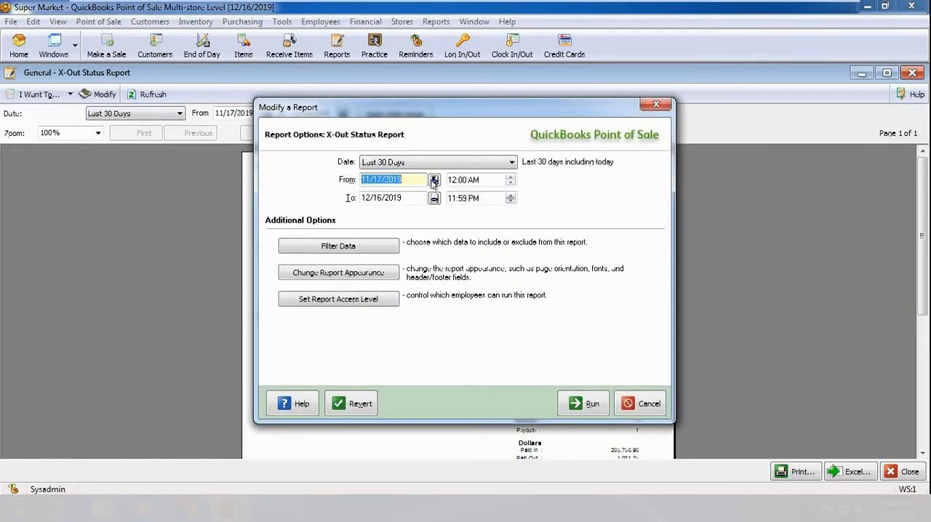
left_click(511, 177)
left_click(509, 201)
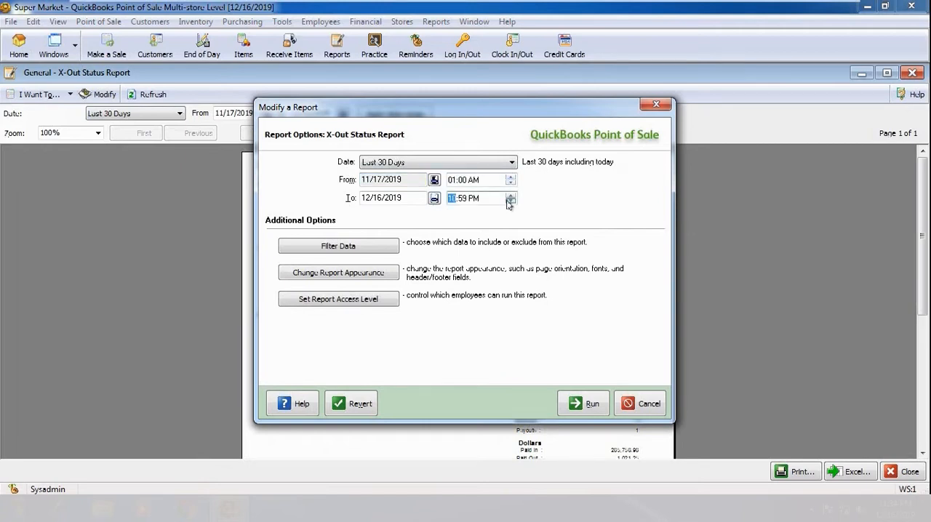
left_click(511, 203)
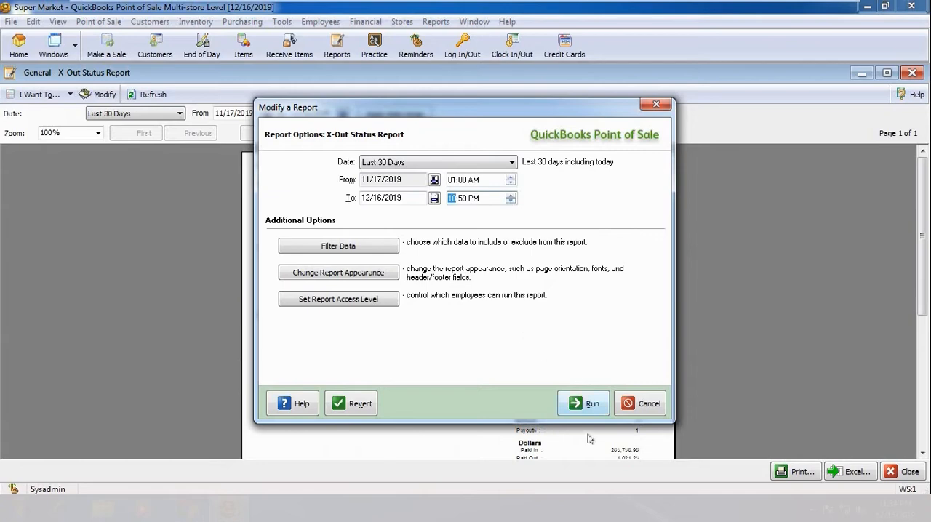
left_click(587, 405)
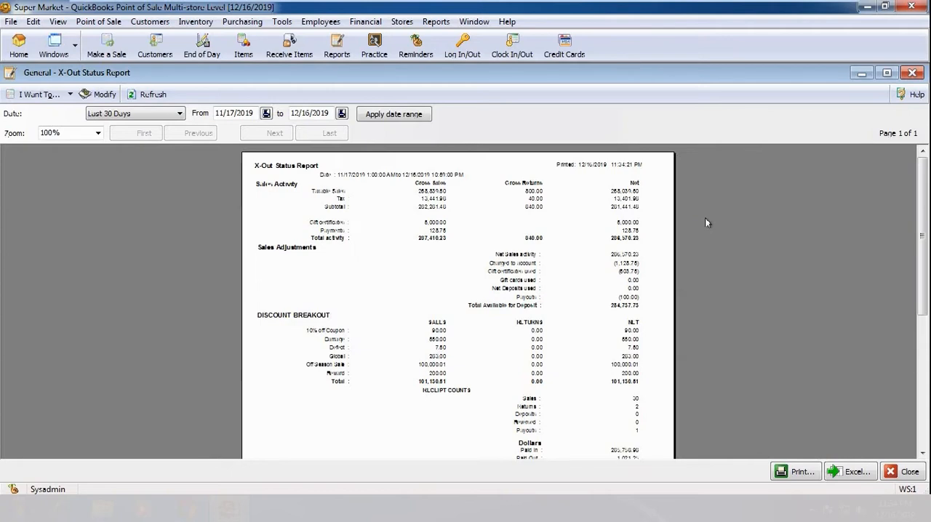
left_click(911, 73)
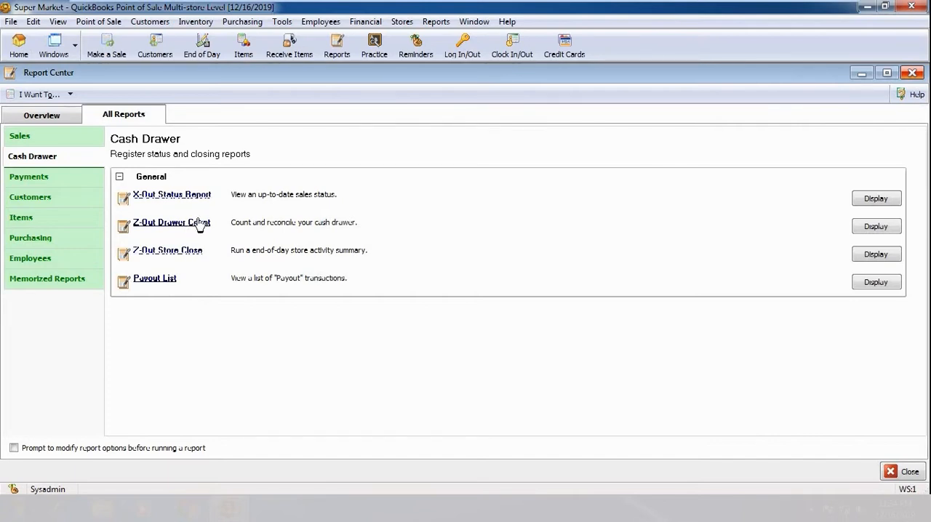
Start a Z-Out Drawer Count with a beginning amount of 100 dollars
left_click(197, 229)
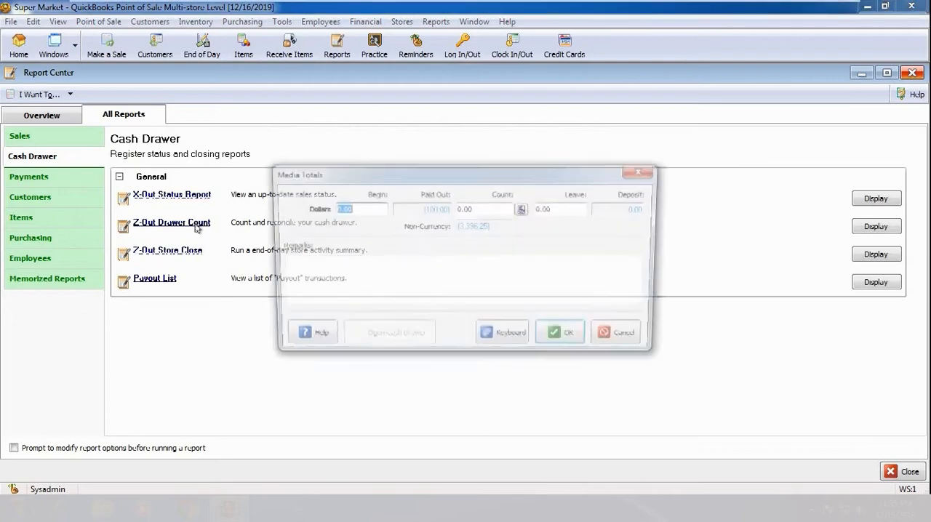
left_click(371, 209)
left_click_drag(371, 211, 322, 211)
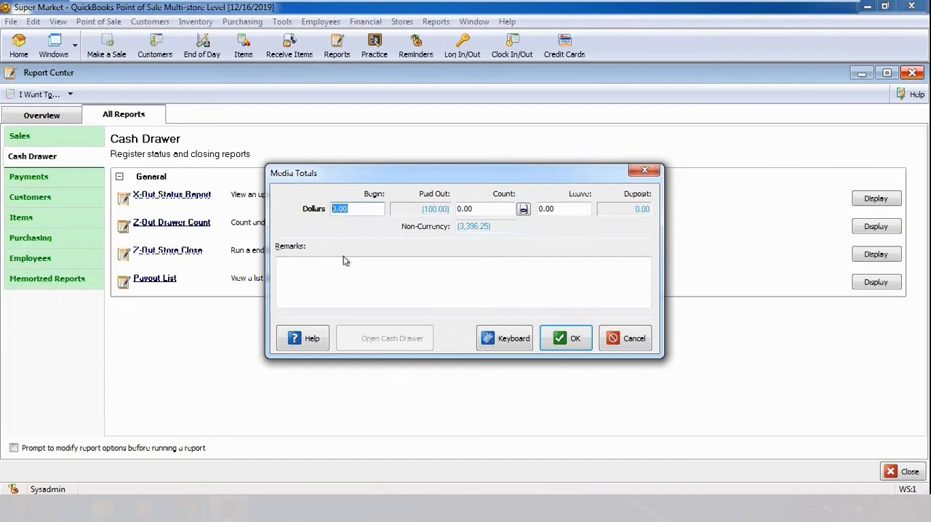
key("BackSpace")
type("10")
key("Tab")
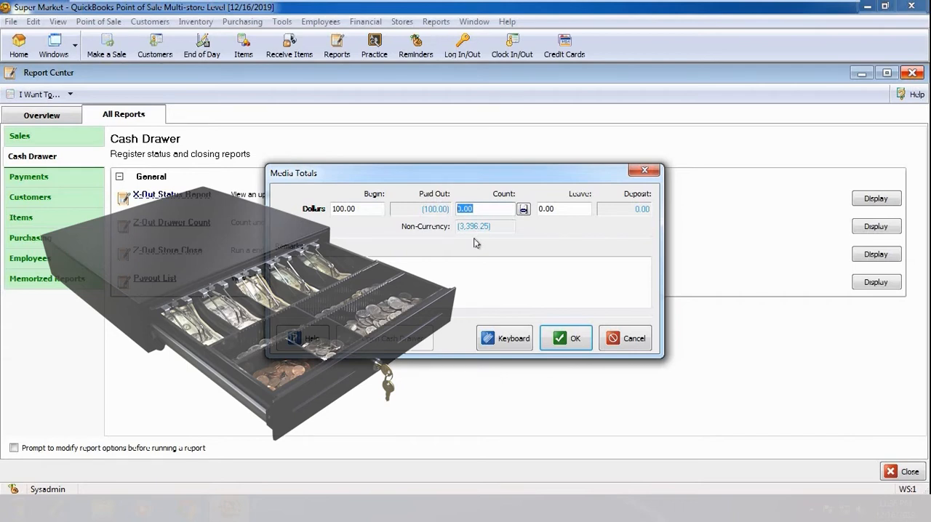
Try to submit the drawer count with 70 dollars counted and 20 dollars left in the drawer, and cancel it
type("70")
key("Tab")
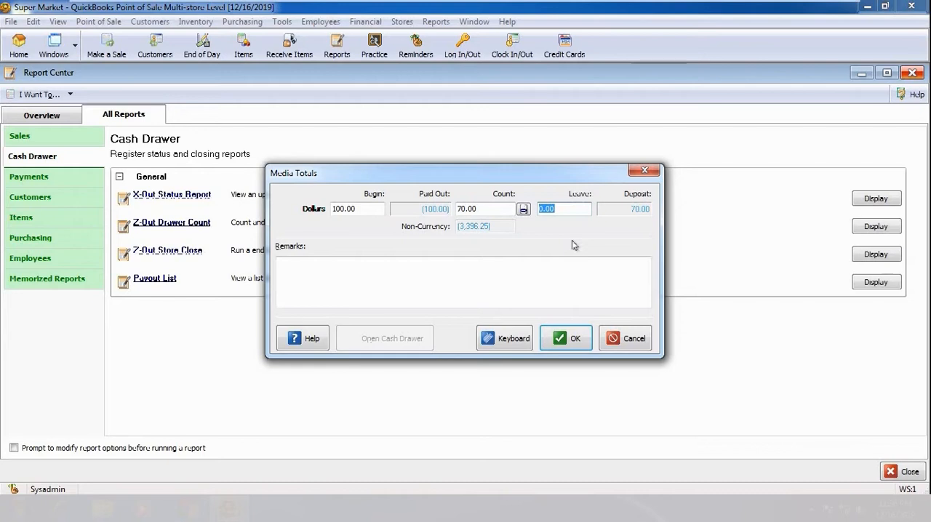
type("20")
key("Tab")
left_click(566, 339)
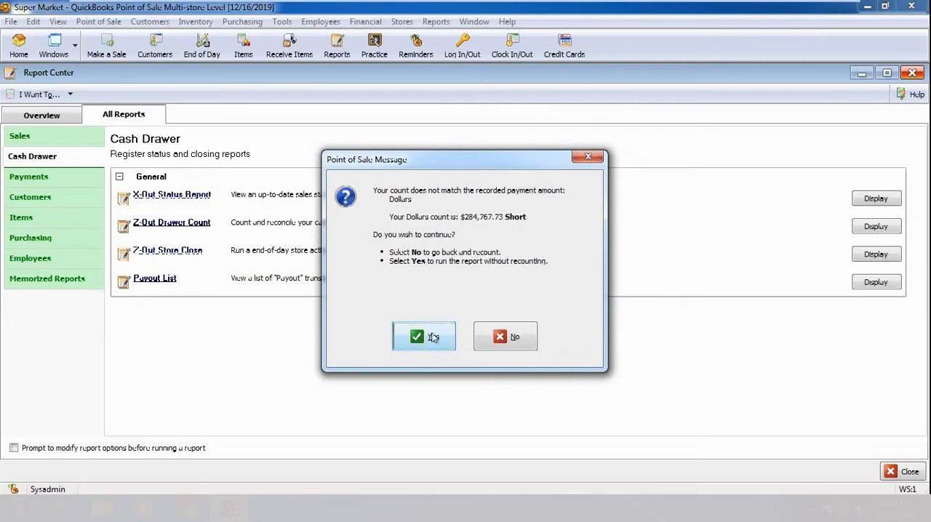
left_click(508, 337)
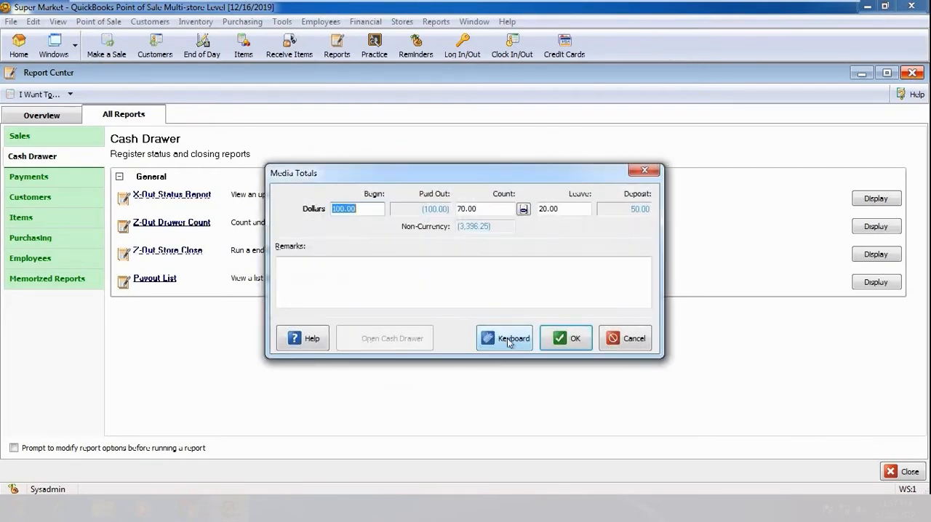
key("Escape")
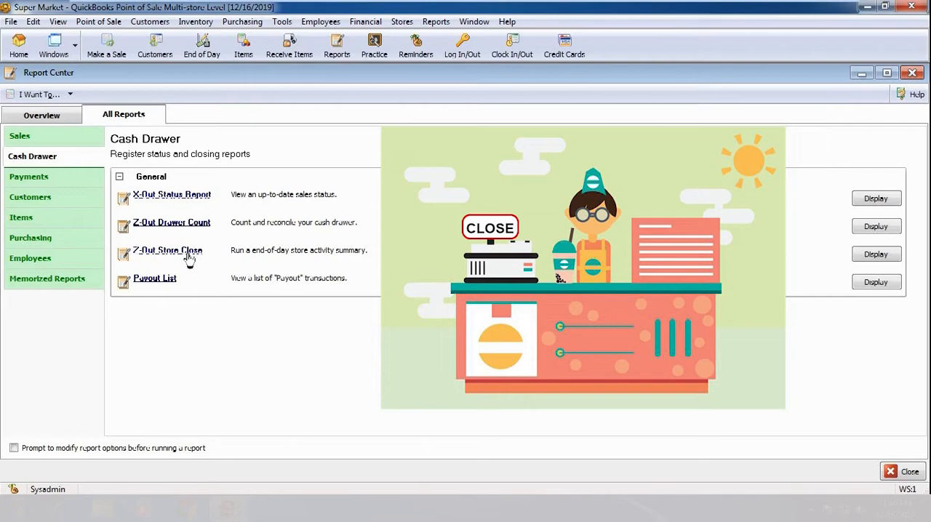
Review the Z-Out Store Close report down to its gift certificate listing, and view the Payout List report
left_click(192, 251)
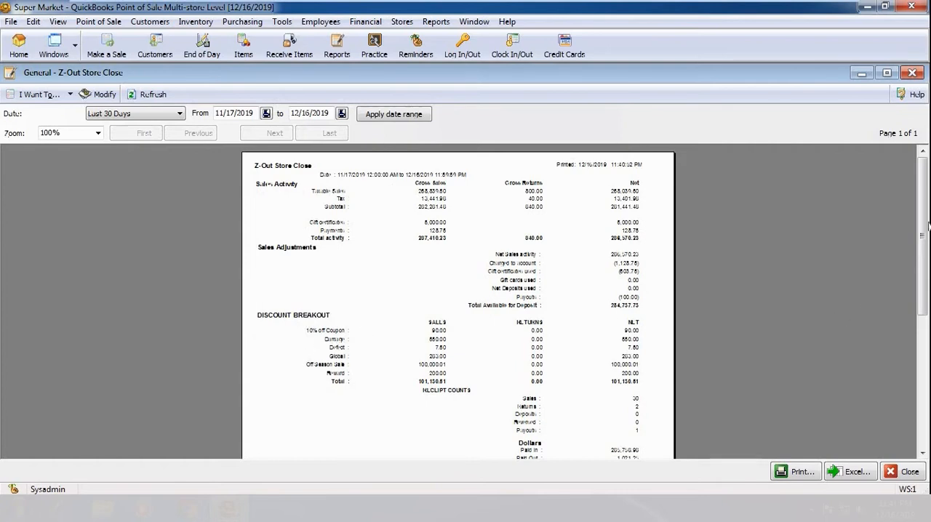
left_click_drag(926, 229, 923, 333)
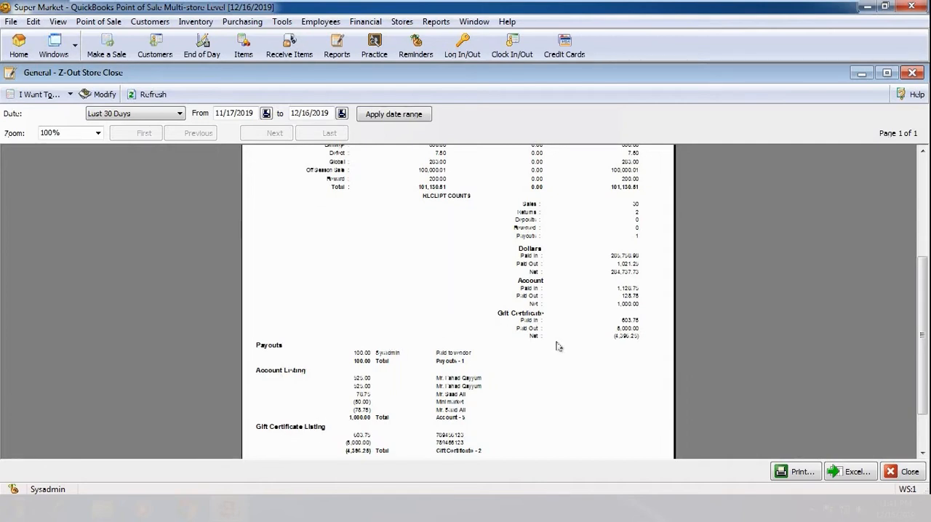
left_click(909, 471)
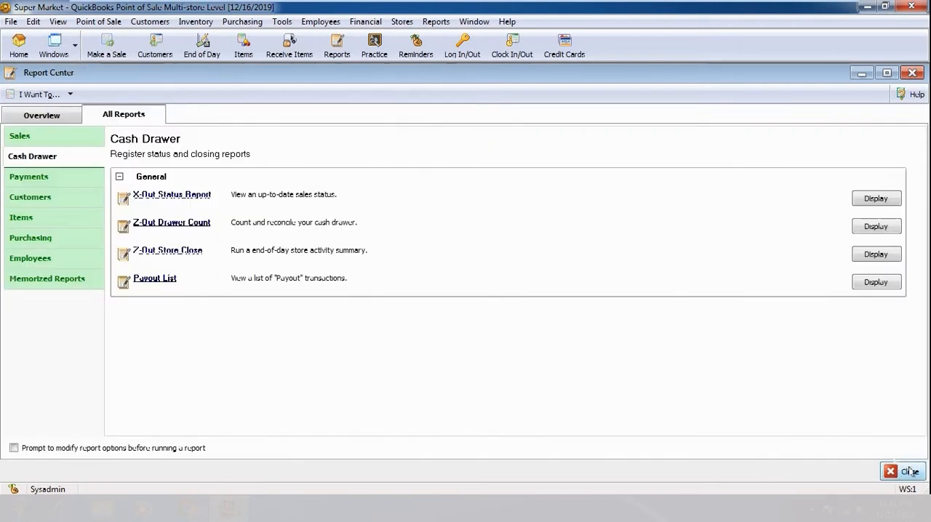
left_click(166, 282)
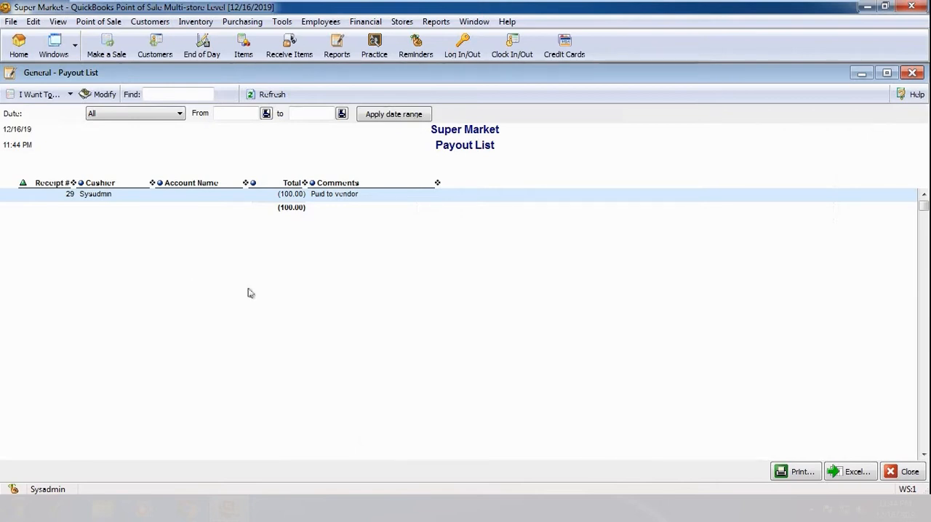
left_click(908, 472)
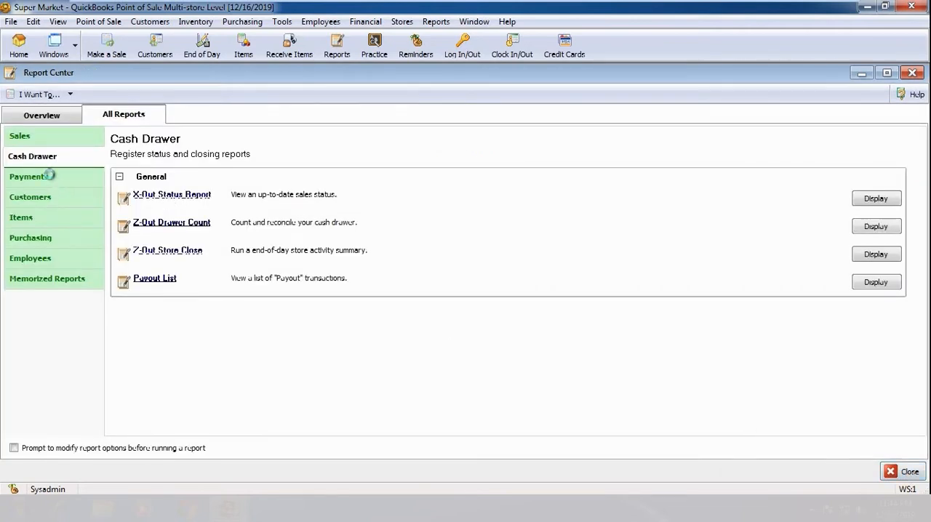
Look through the reports offered for Payments, Customers, Items and Purchasing
left_click(48, 178)
left_click(49, 196)
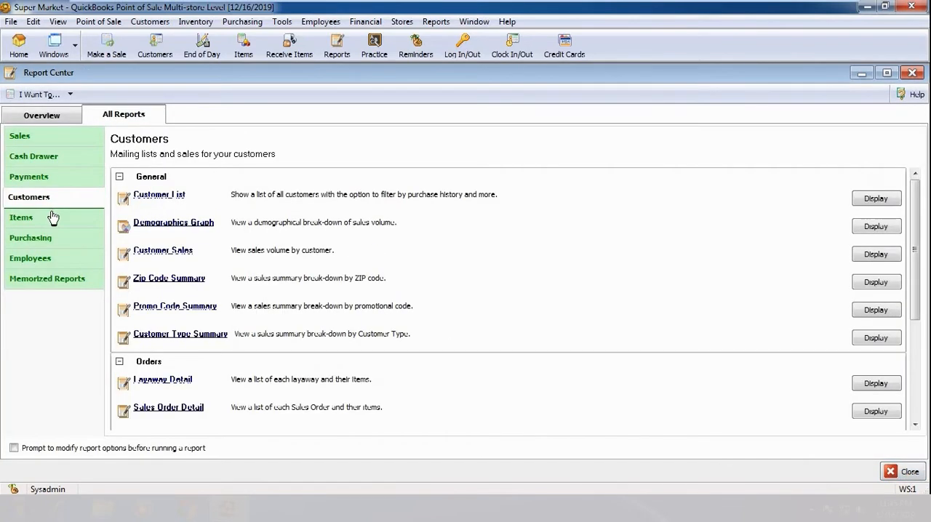
left_click(53, 217)
left_click(53, 244)
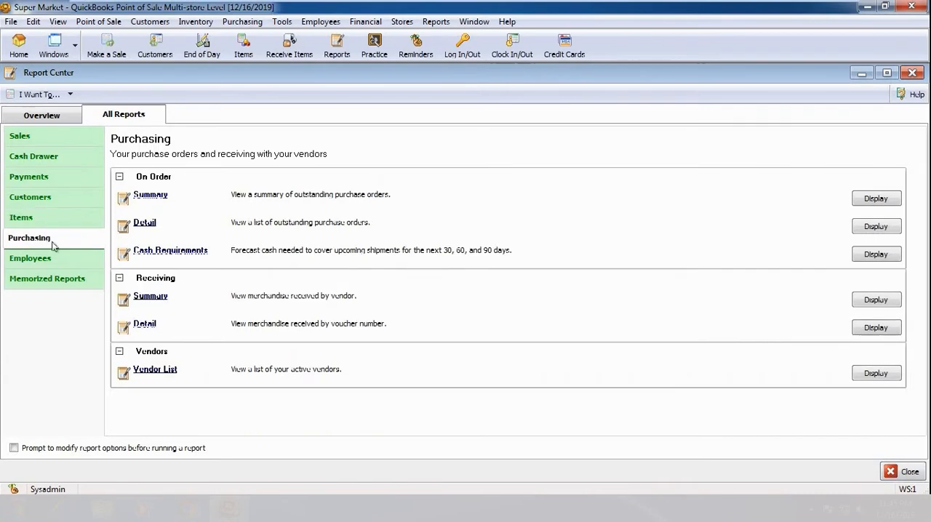
Start creating a new report in the Customers area with Customer List as the specific information
left_click(58, 118)
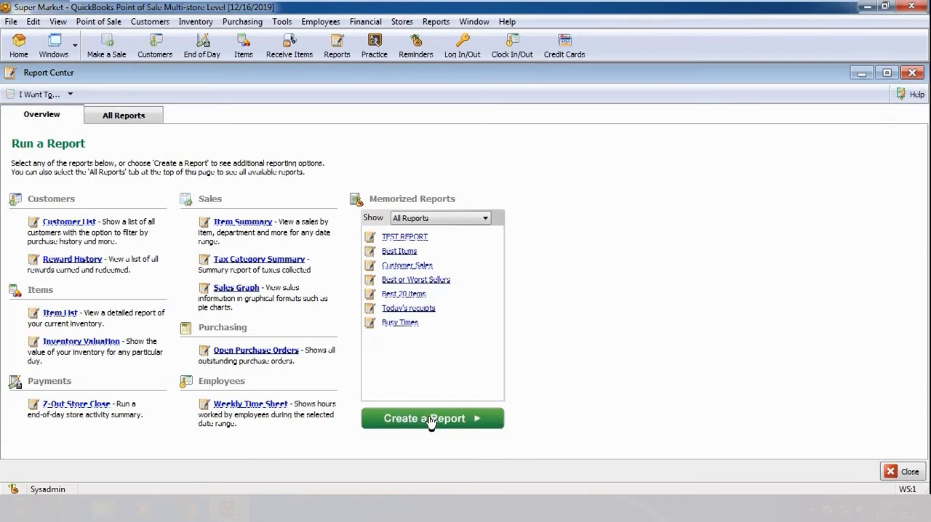
left_click(458, 420)
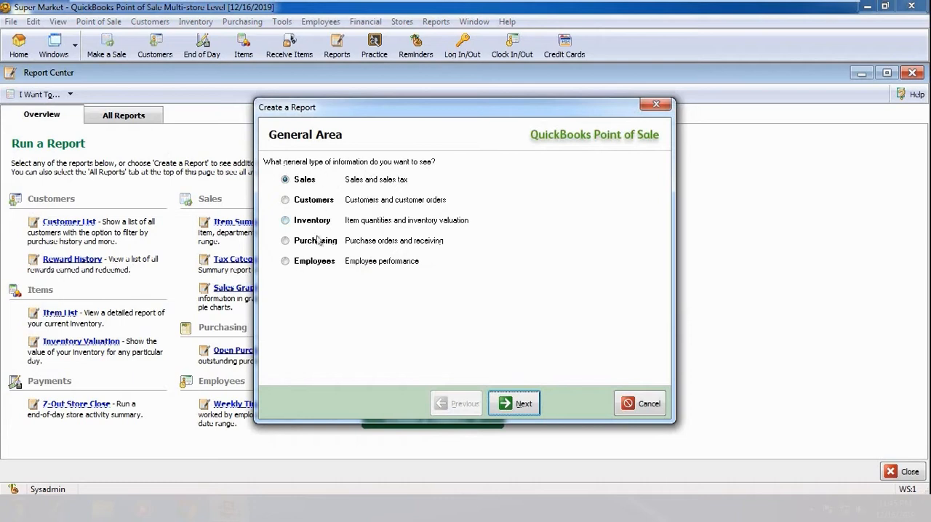
left_click(315, 202)
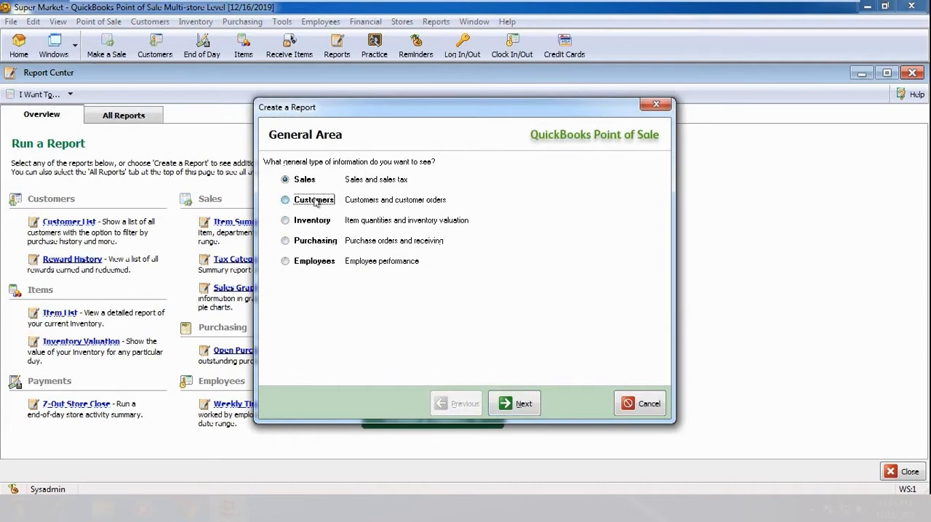
left_click(511, 404)
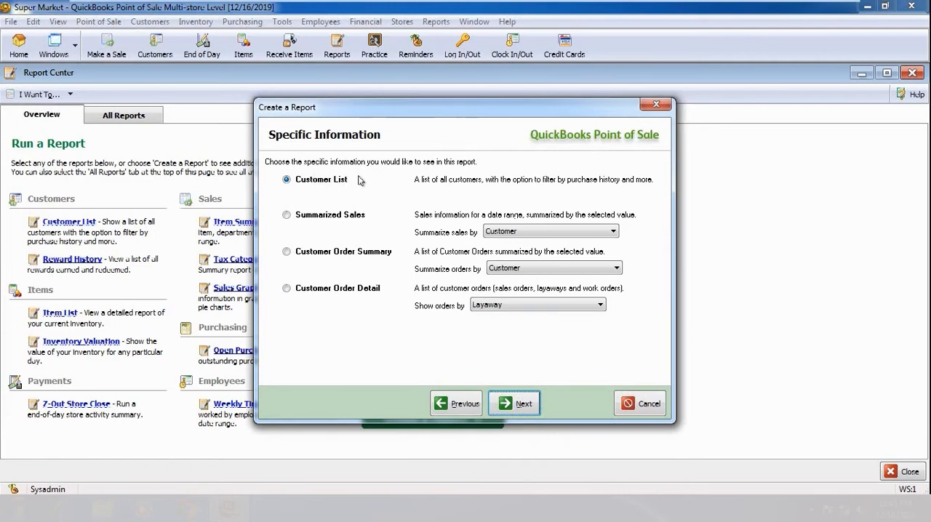
left_click(523, 408)
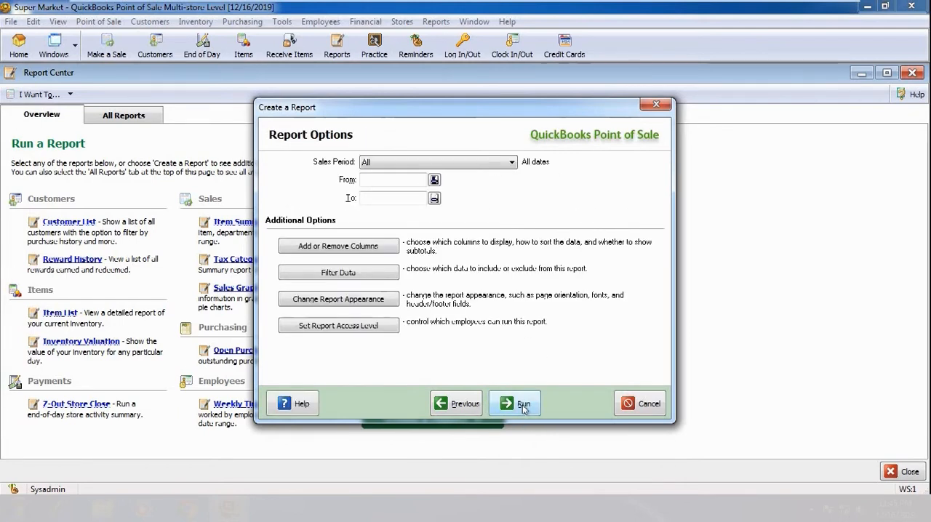
Set the Customer List report's sales period from 12/1/2019 to 12/16/2019, run it, and close the report
left_click(434, 180)
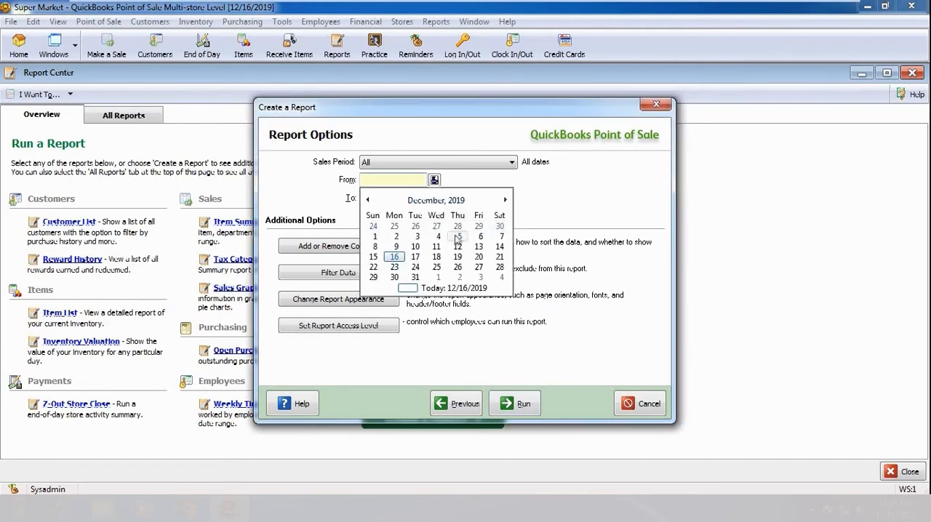
left_click(374, 236)
left_click(435, 199)
left_click(396, 274)
left_click(523, 404)
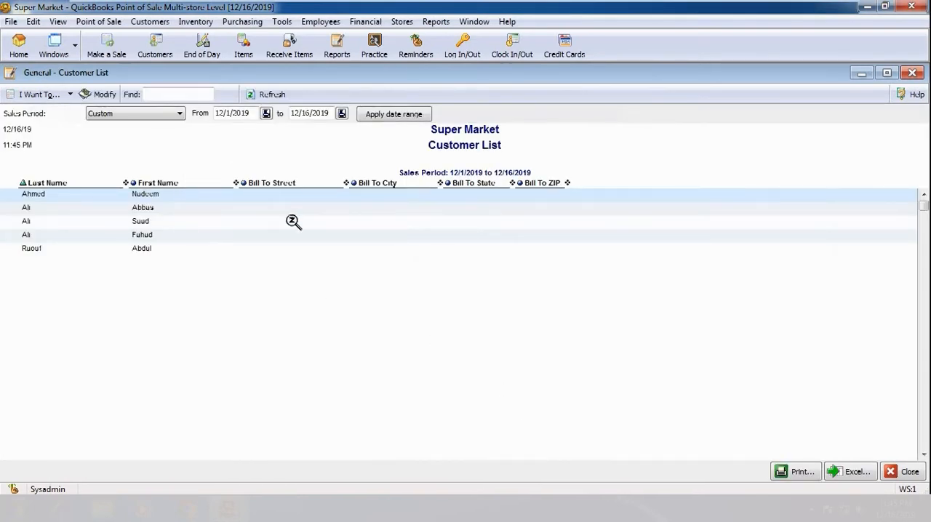
left_click(905, 471)
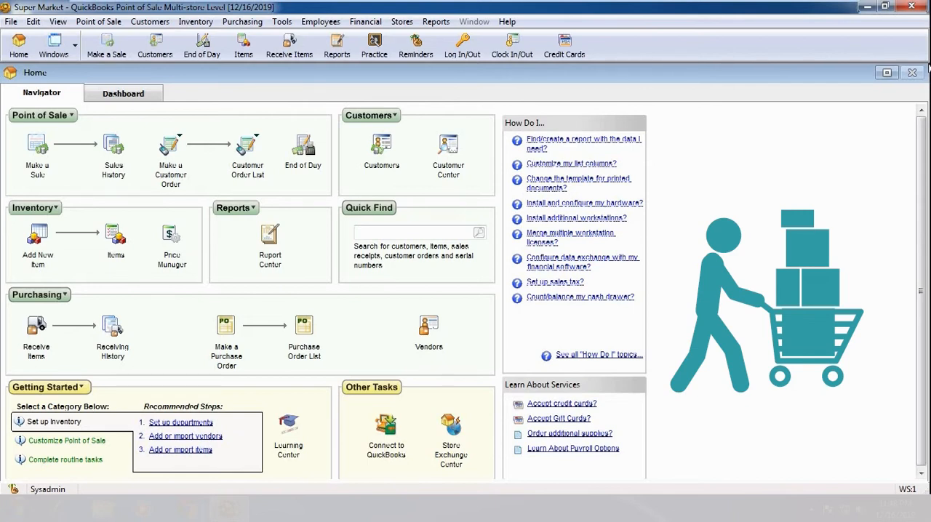
Start a new sales receipt and accept a merchandise return of one DOVE SOAP on it
left_click(40, 149)
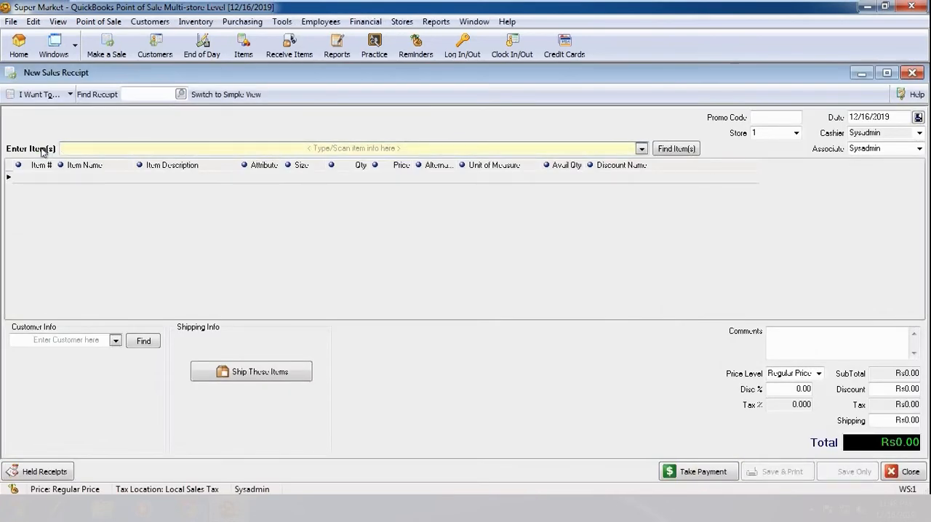
left_click(50, 98)
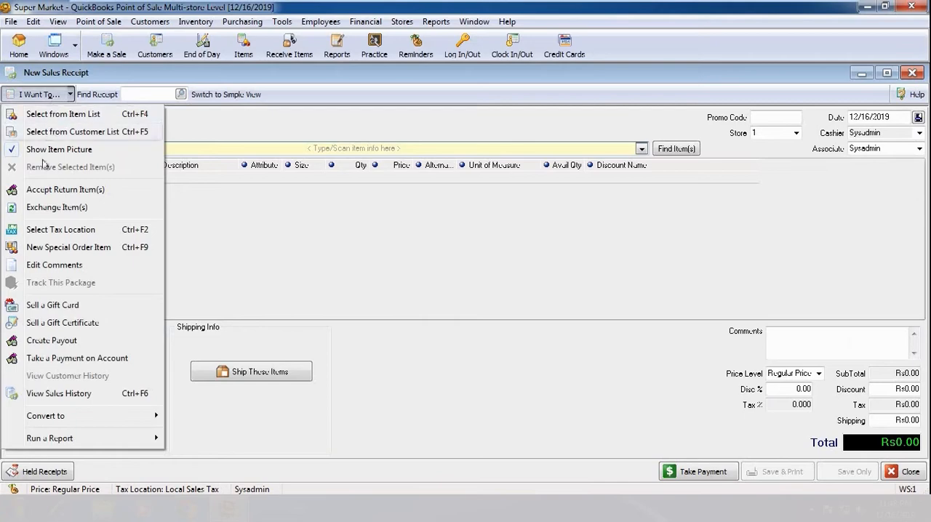
left_click(92, 190)
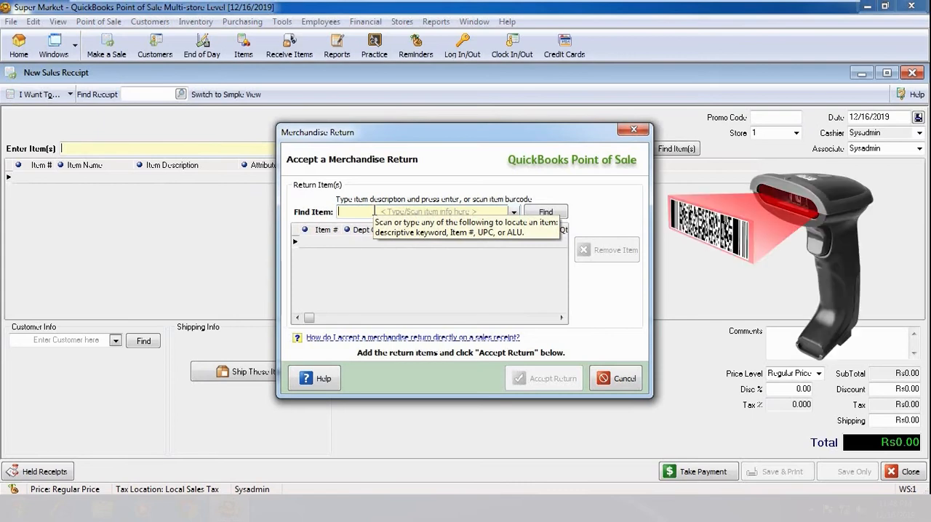
left_click(513, 211)
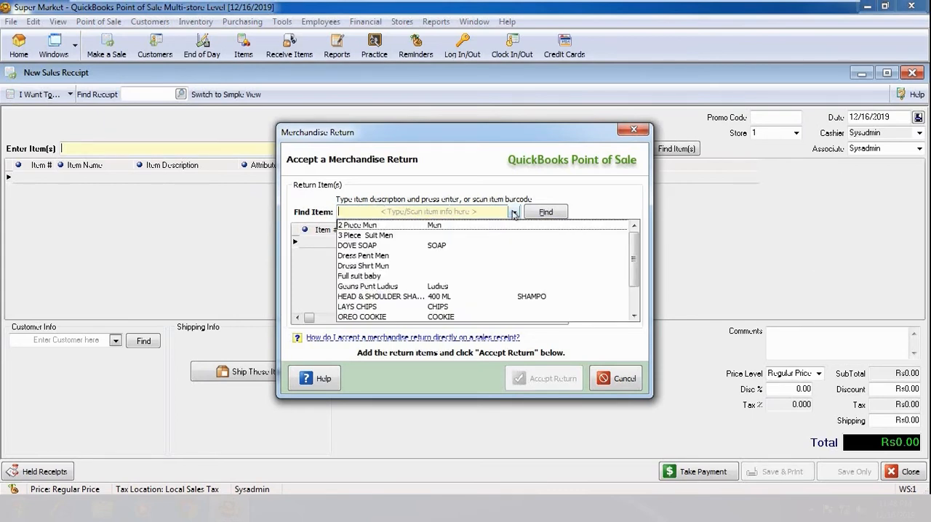
left_click(367, 246)
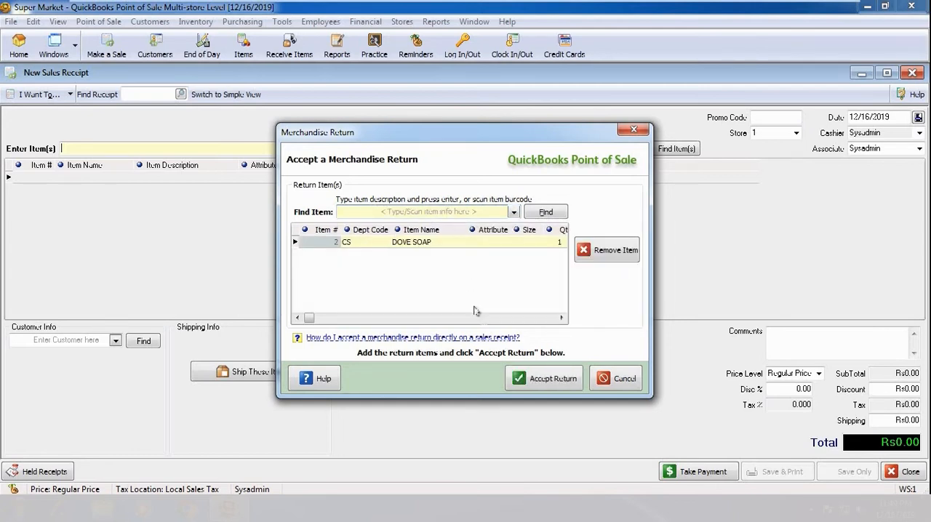
left_click(538, 379)
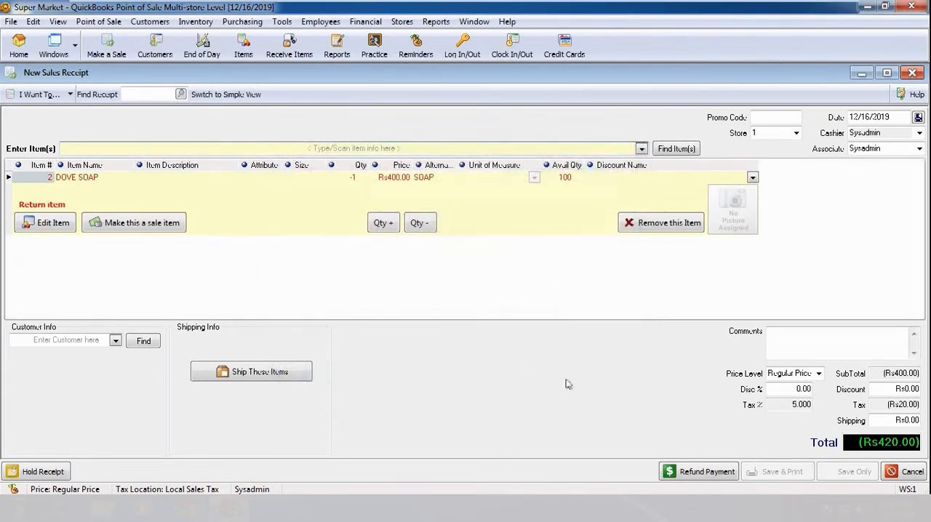
Refund Rs420.00 in cash for the returned soap and save the receipt
left_click(698, 472)
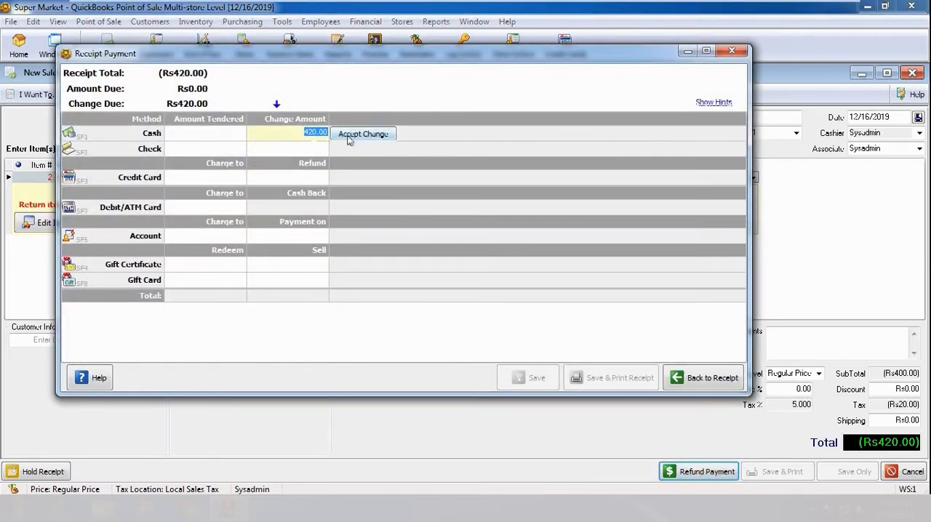
left_click(371, 136)
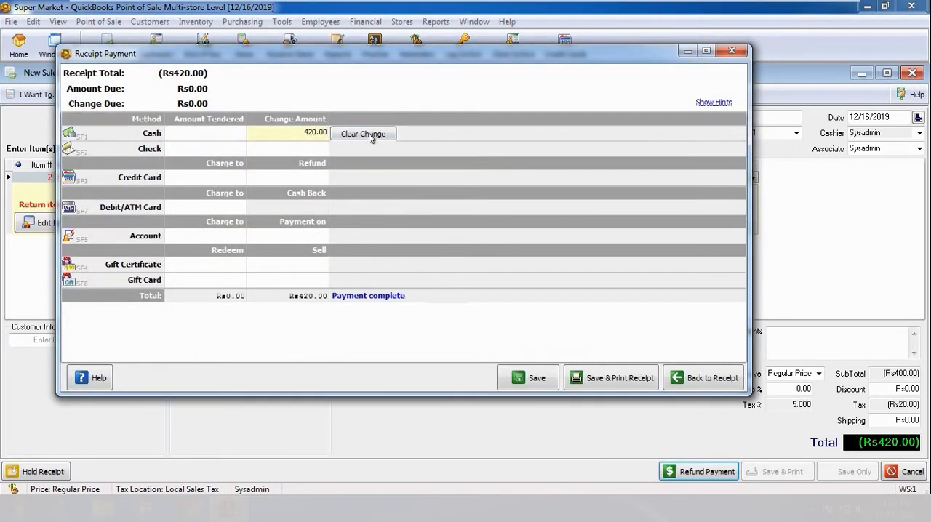
left_click(535, 379)
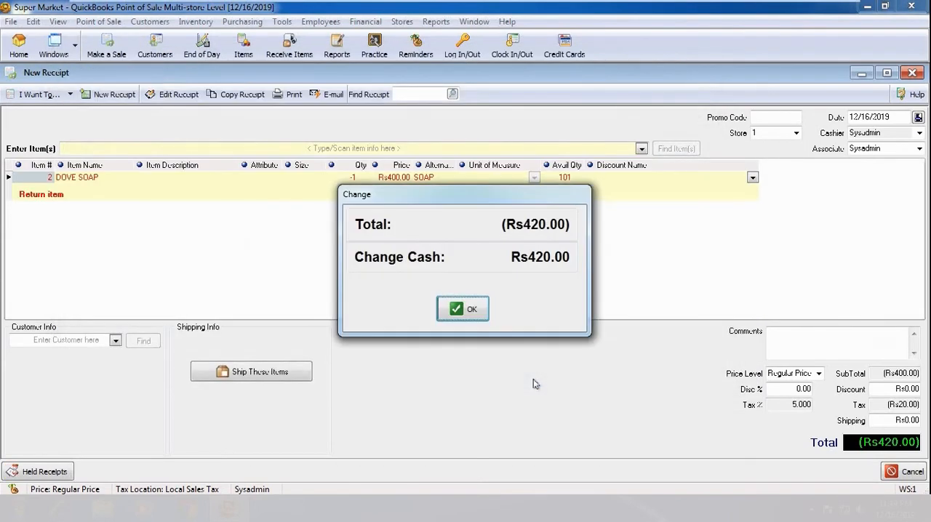
left_click(470, 311)
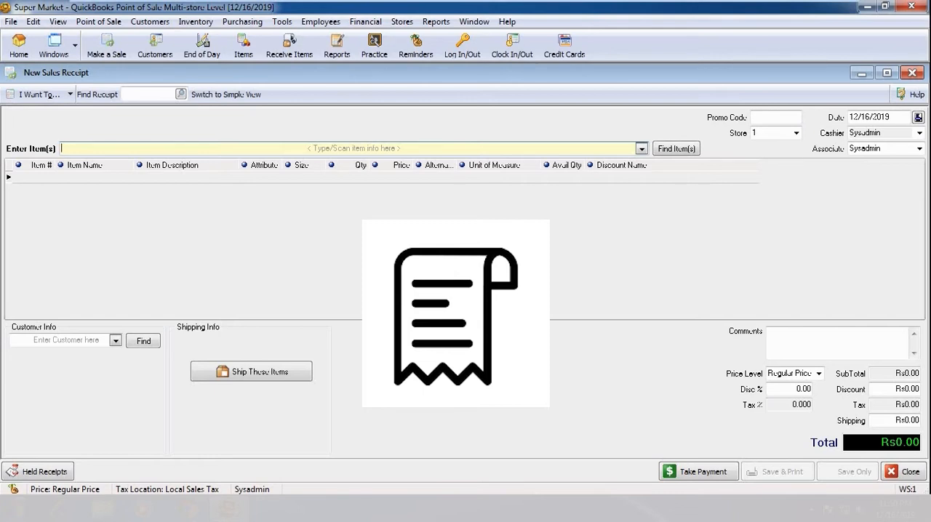
Add the Dress Pent Men item to the new sales receipt and put the receipt on hold
left_click(617, 146)
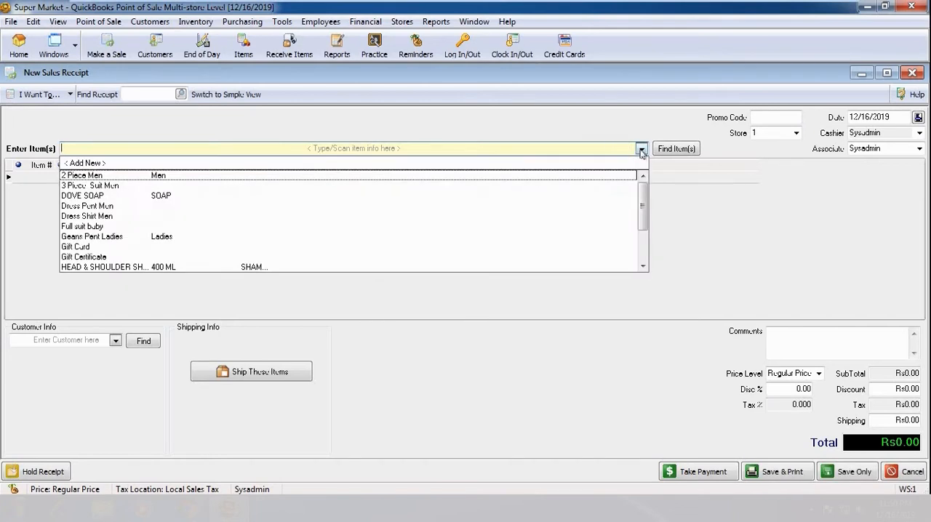
left_click(73, 207)
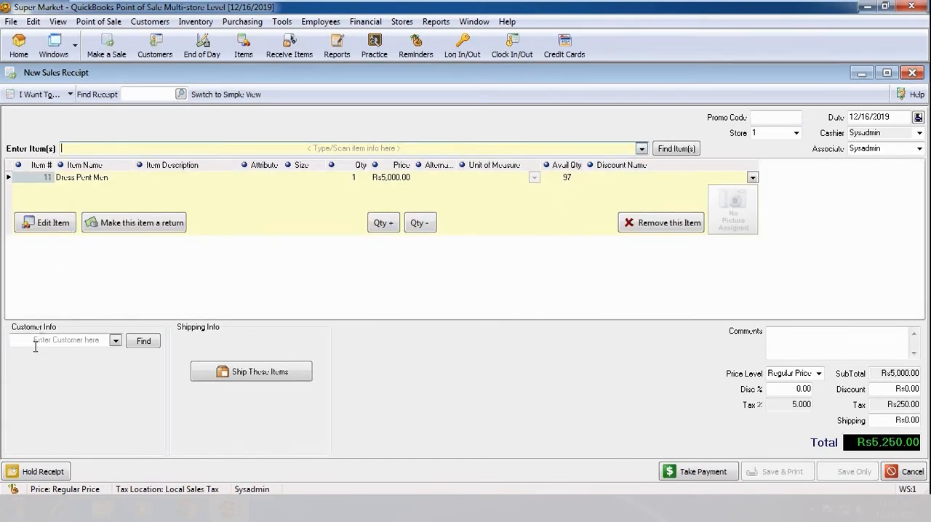
left_click(50, 473)
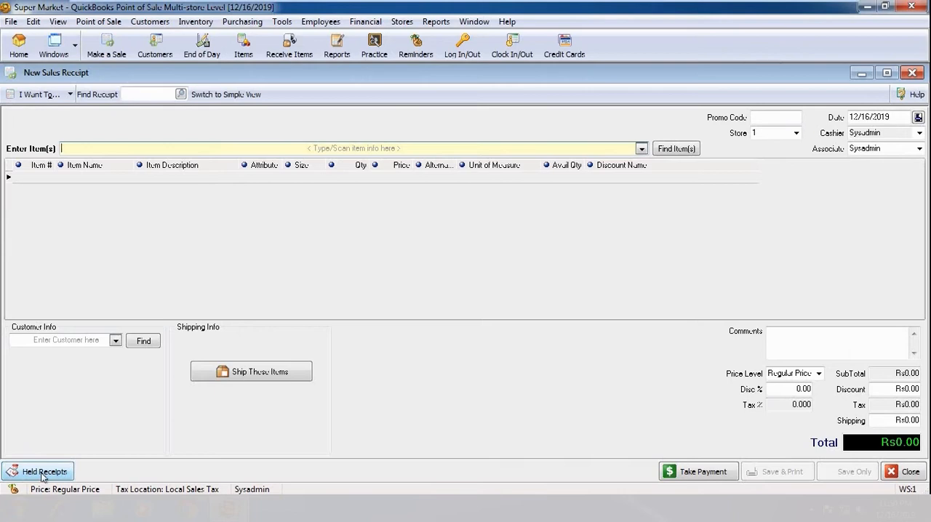
Open the Dress Pent Men receipt from the held receipts and take it off hold
left_click(43, 472)
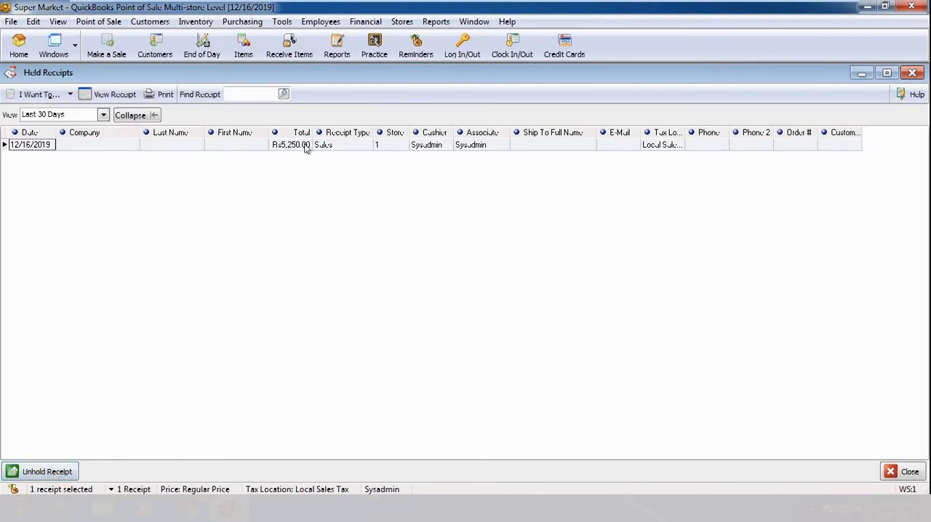
double_click(307, 148)
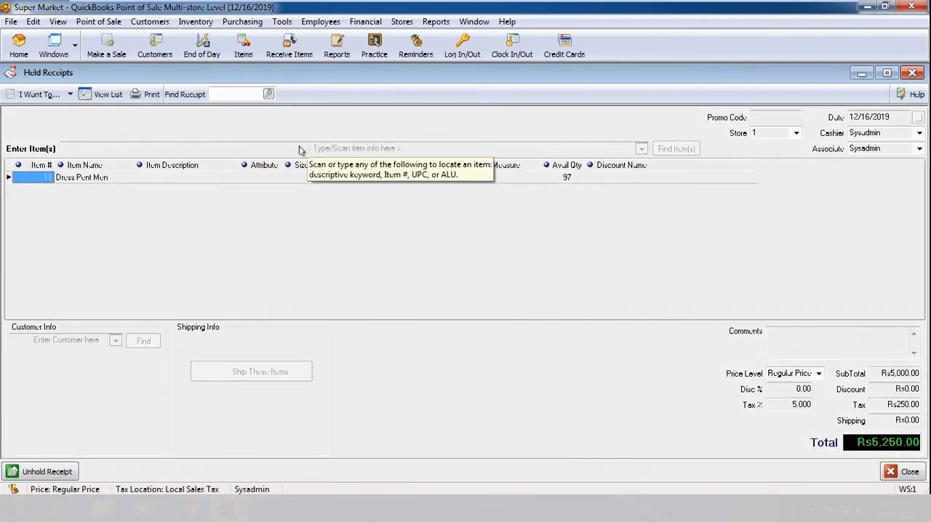
left_click(48, 472)
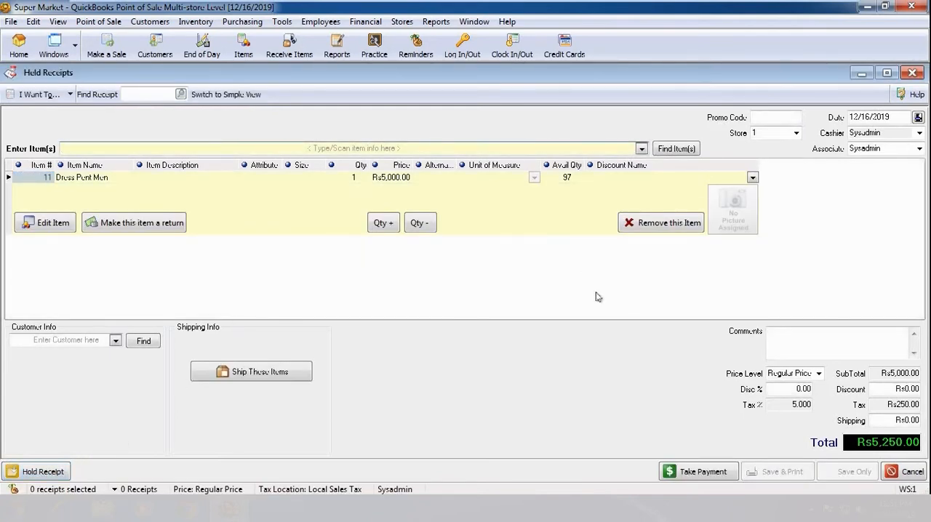
Accept a cash payment of 5250.00 for the released receipt and save it
left_click(697, 470)
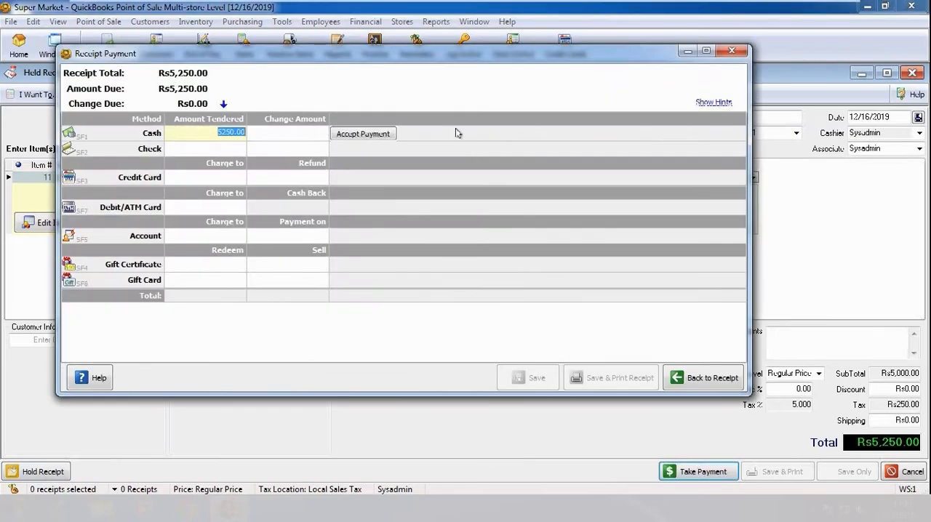
left_click(385, 137)
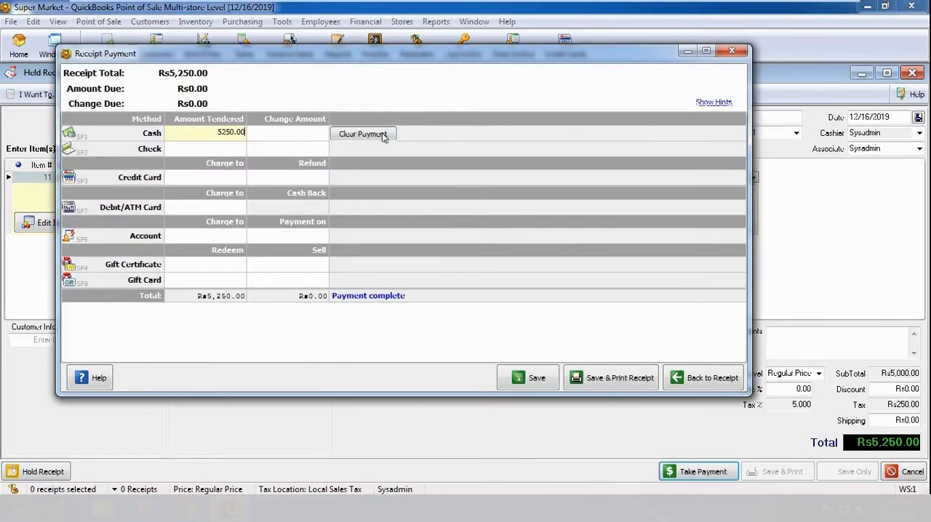
left_click(536, 376)
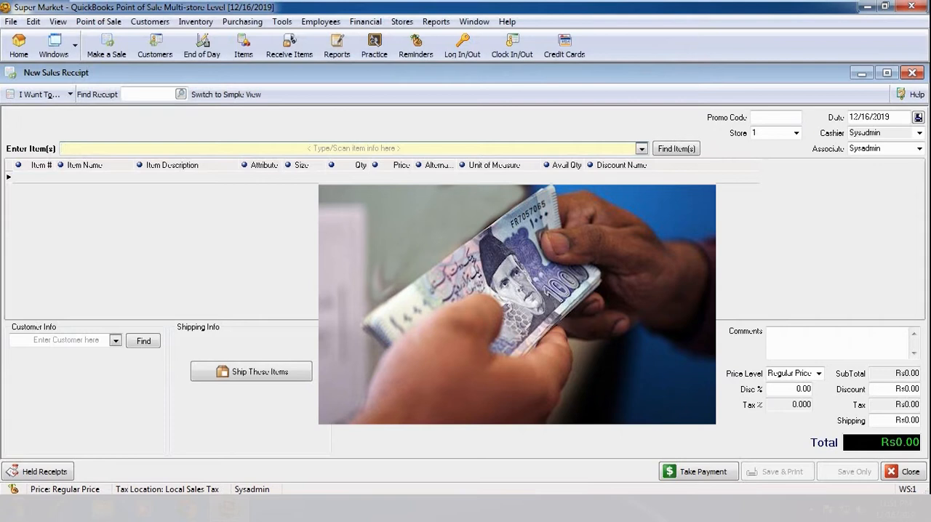
View the Cash Payout form for a new payout and cancel it
left_click(58, 96)
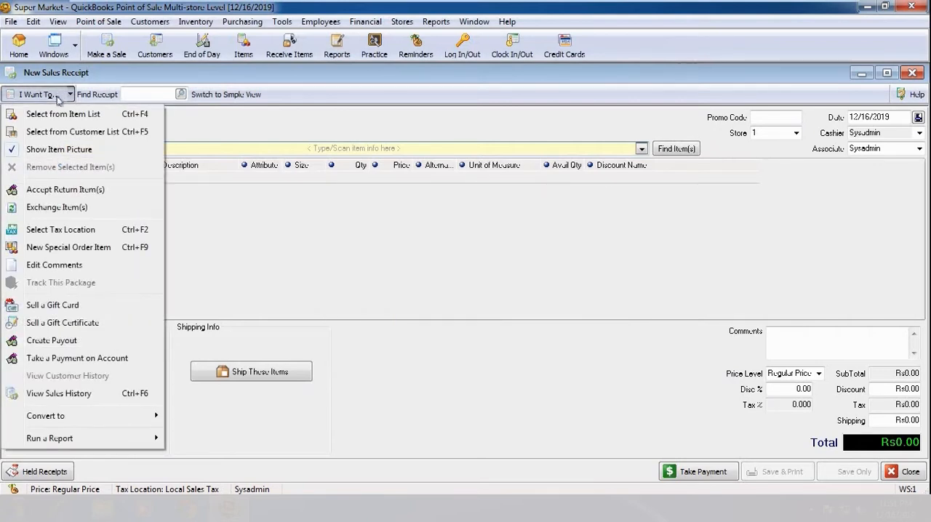
left_click(66, 341)
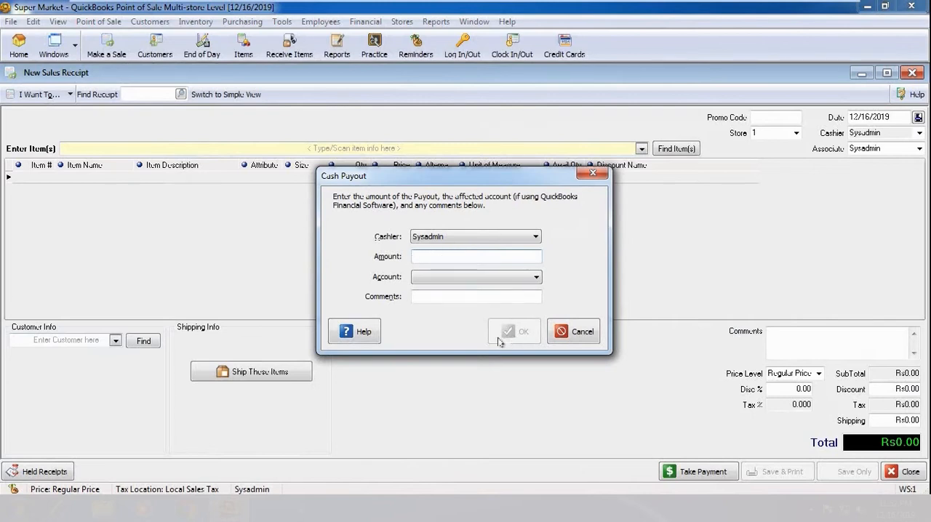
left_click(585, 336)
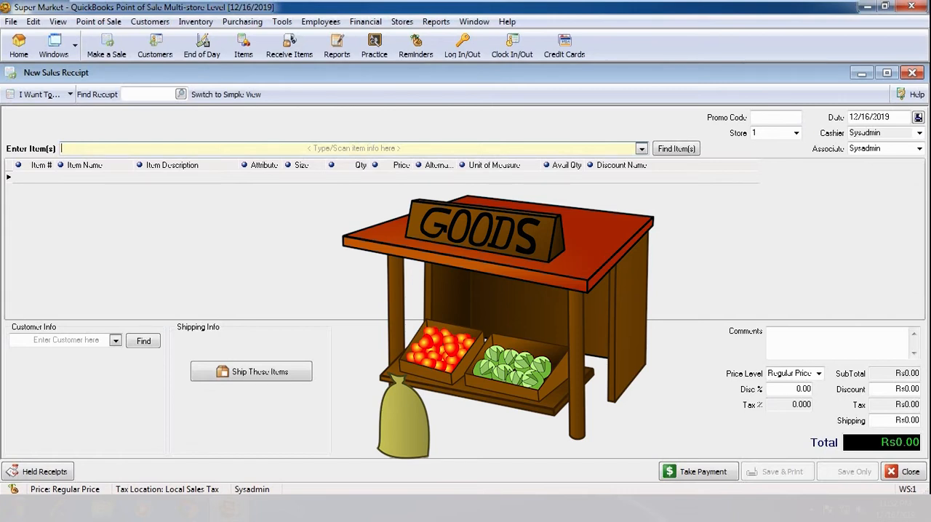
Continue the physical inventory and enter a counted quantity of 90 for the 2 Piece Men item
left_click(195, 22)
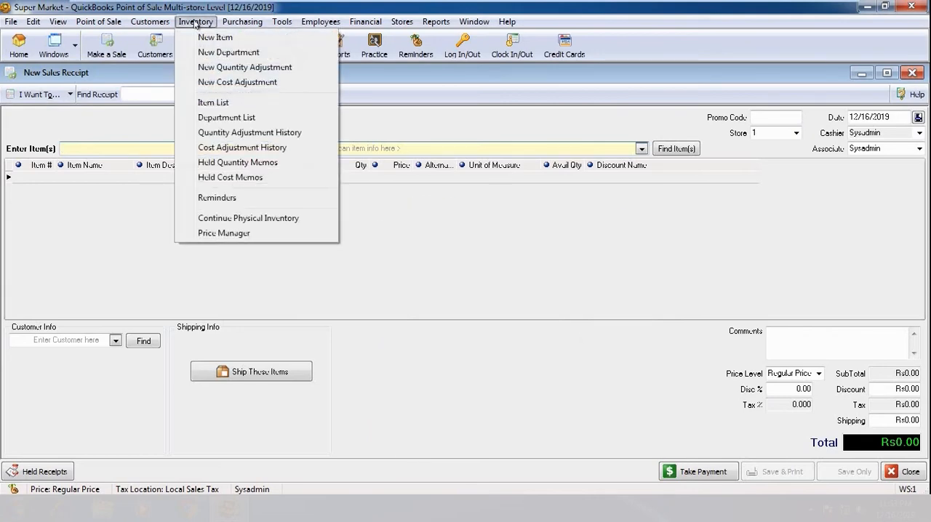
left_click(266, 220)
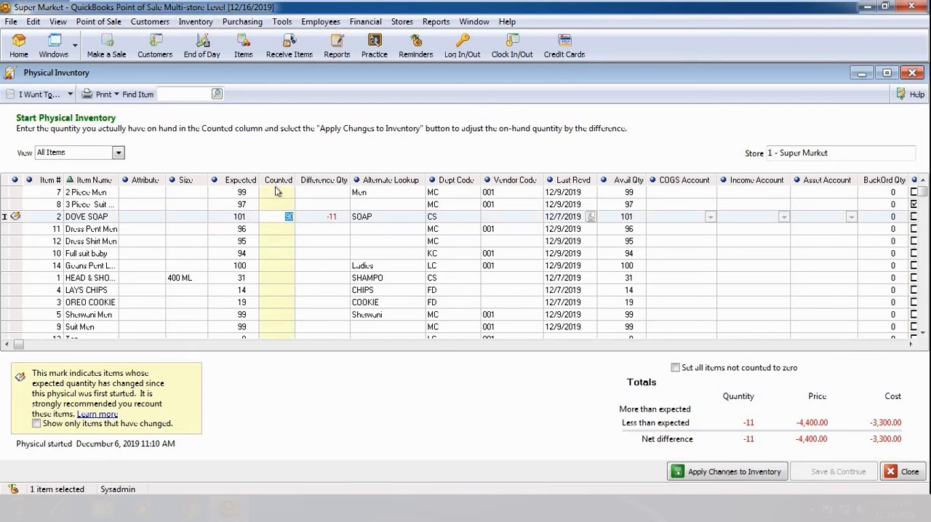
left_click(275, 193)
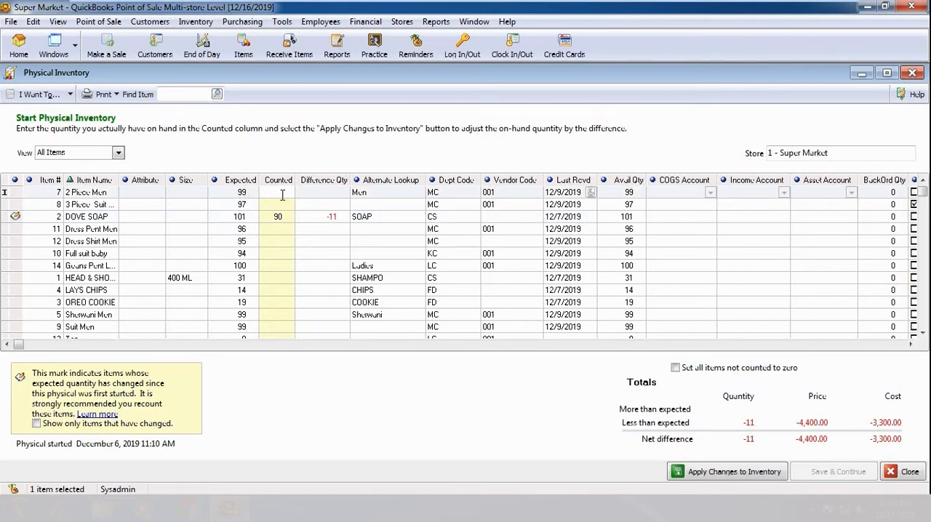
type("90")
key("Return")
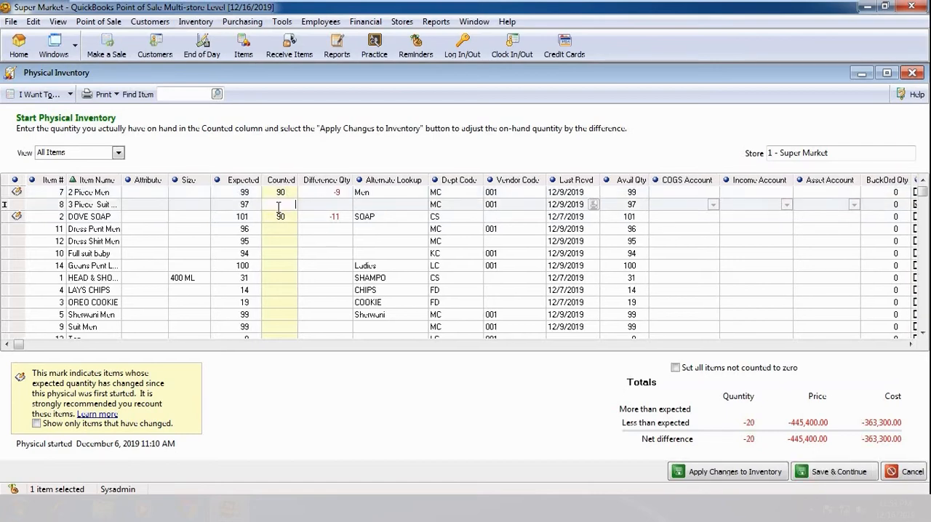
left_click(336, 195)
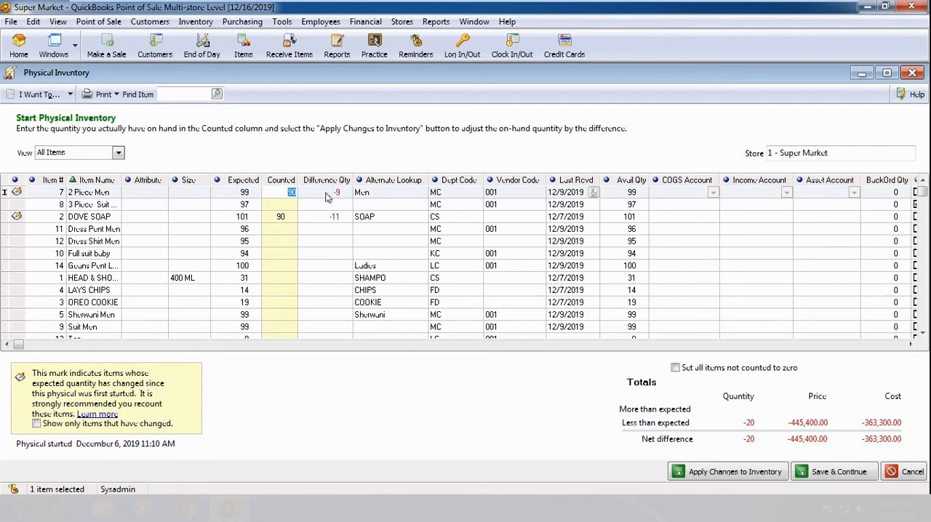
Apply the counted quantities to inventory and preview the PI Differences Report, then close the preview
left_click(725, 473)
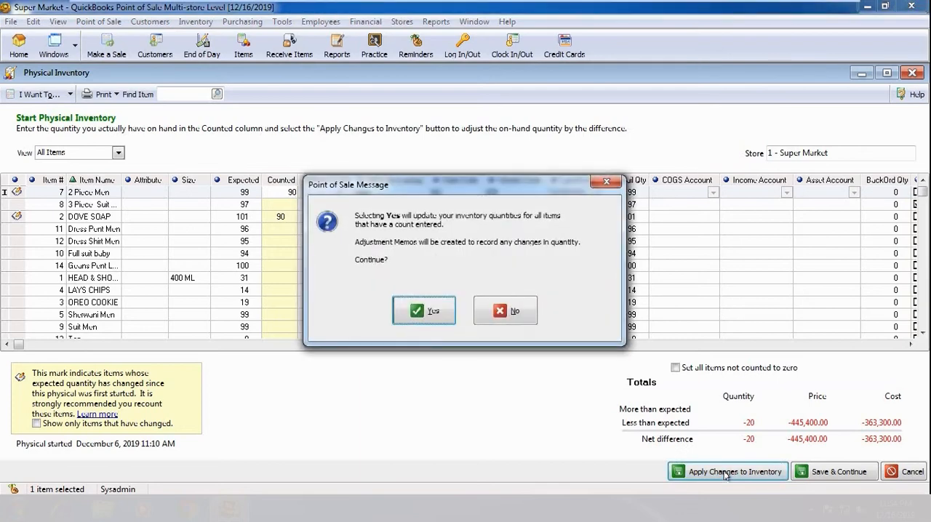
left_click(419, 315)
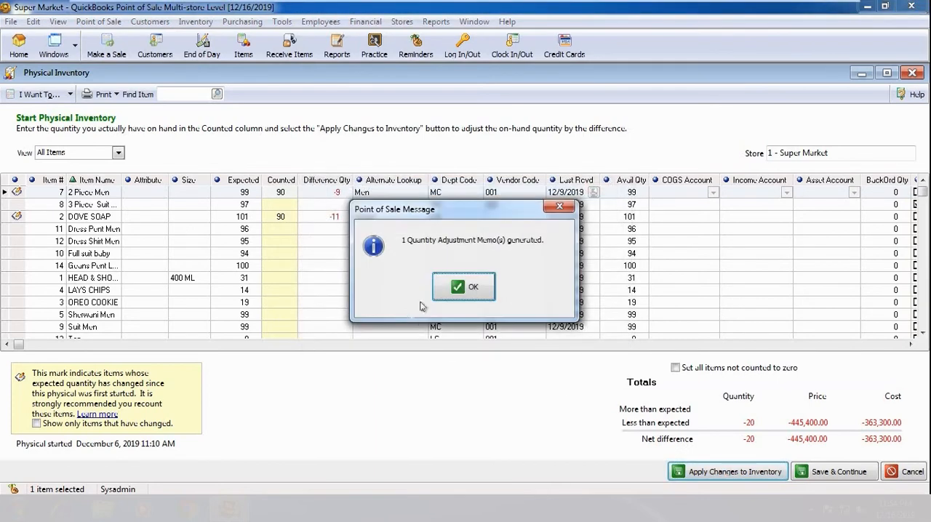
left_click(450, 286)
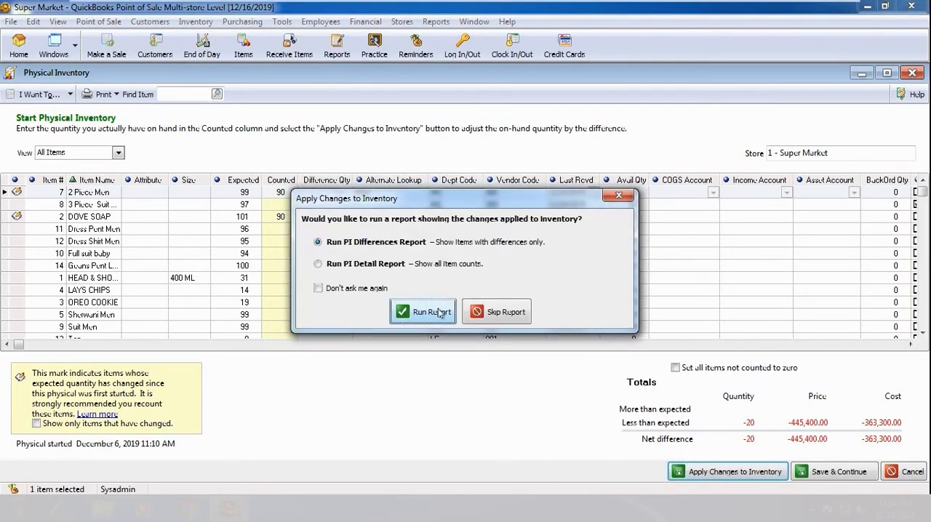
left_click(439, 313)
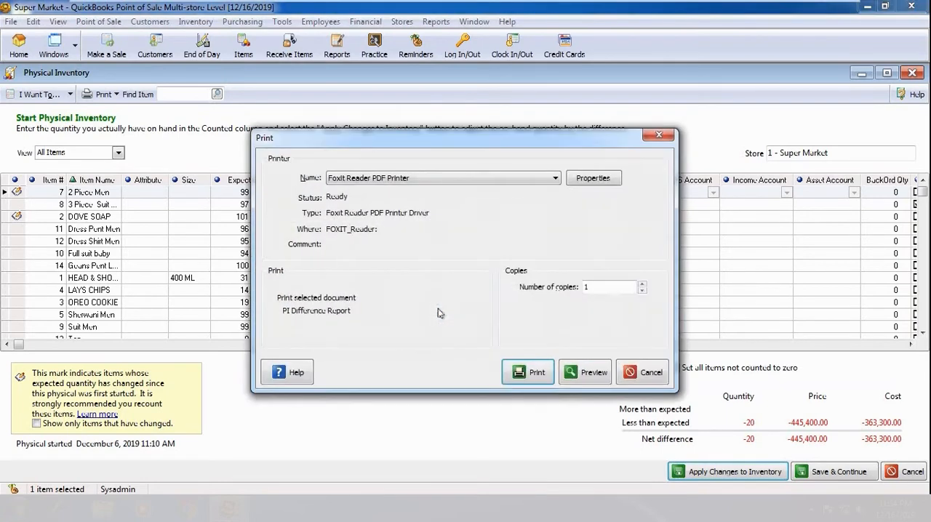
left_click(566, 376)
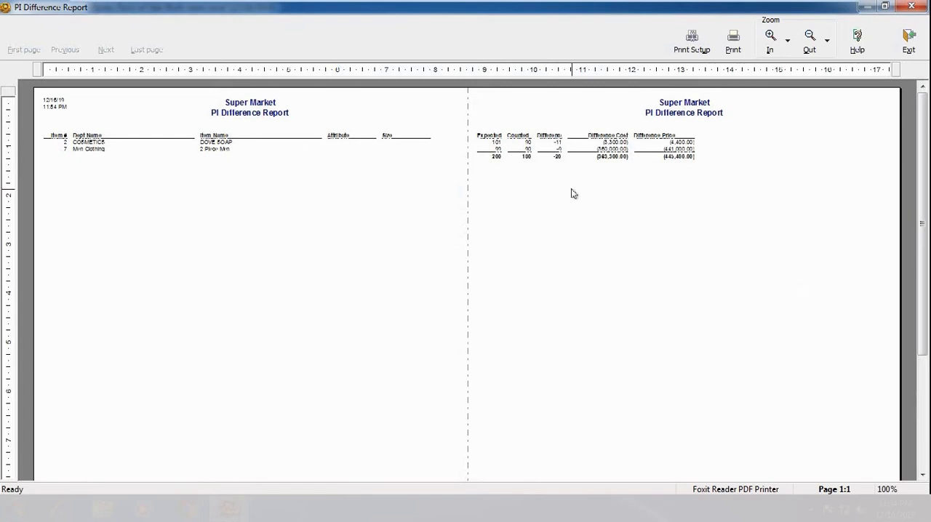
left_click(910, 44)
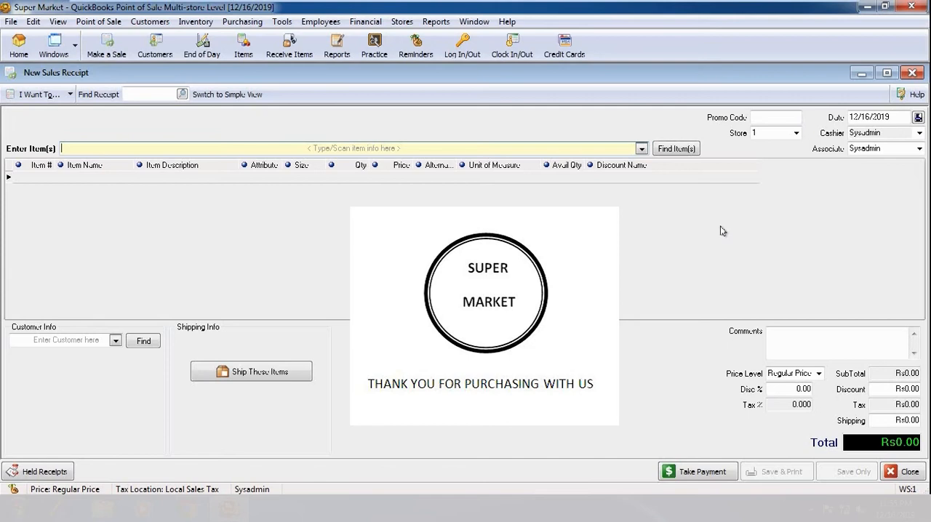
Enable the use of an image as the default logo in the store information of the company preferences
left_click(33, 21)
mouse_move(102, 201)
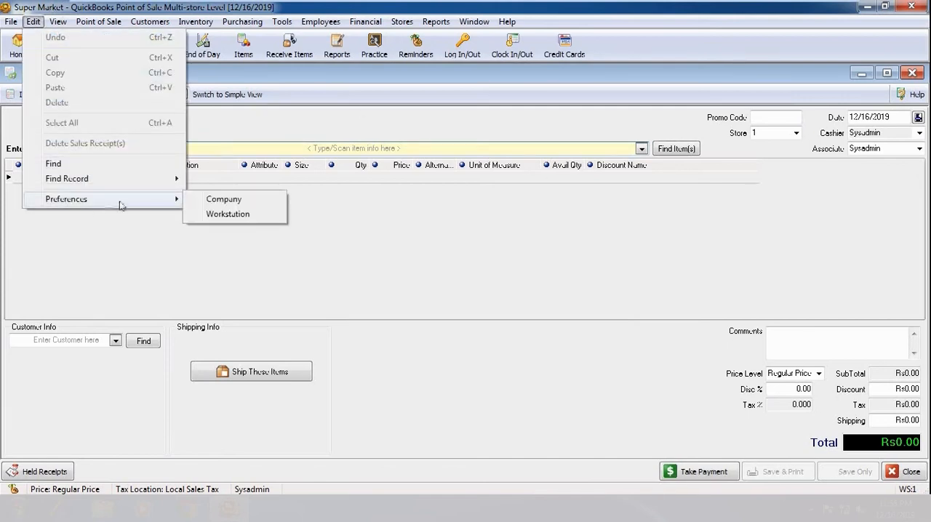
left_click(239, 208)
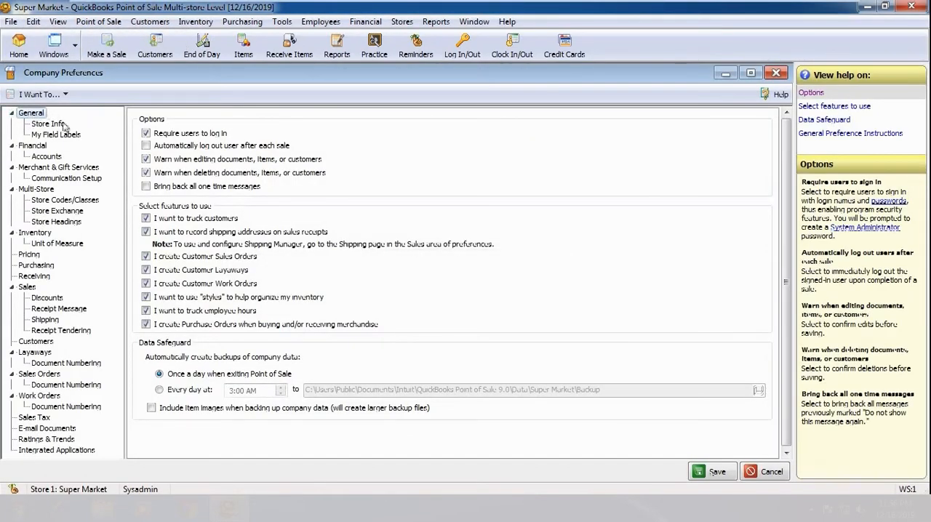
left_click(64, 125)
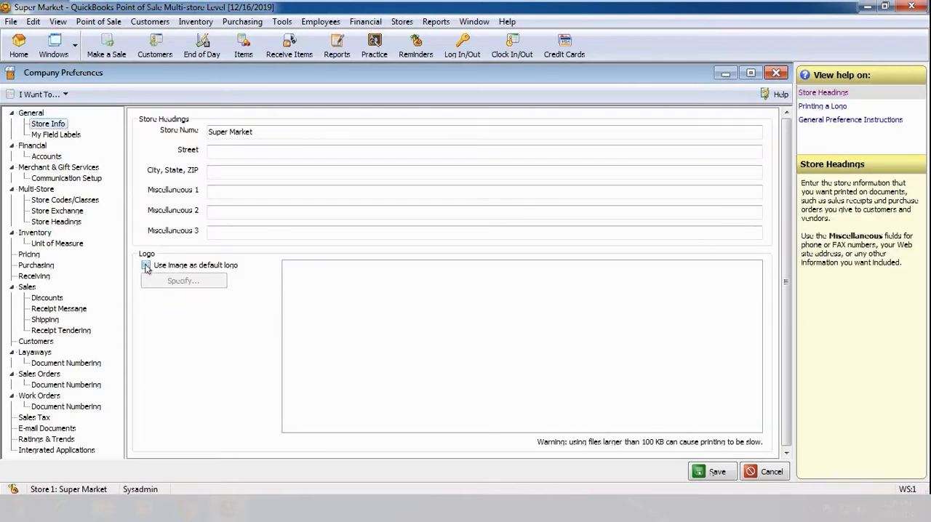
left_click(146, 266)
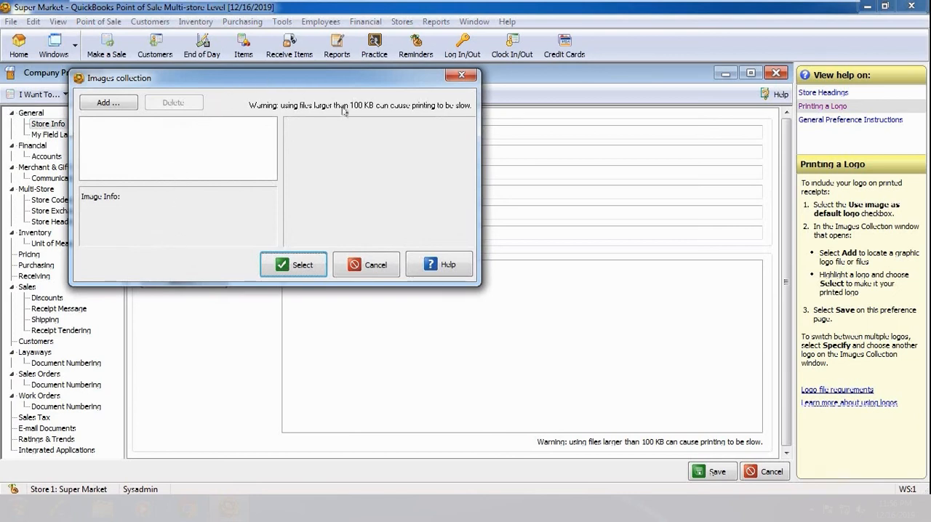
Add the LOGO image from the Pictures library as the store's default logo and save the company preferences
left_click(105, 106)
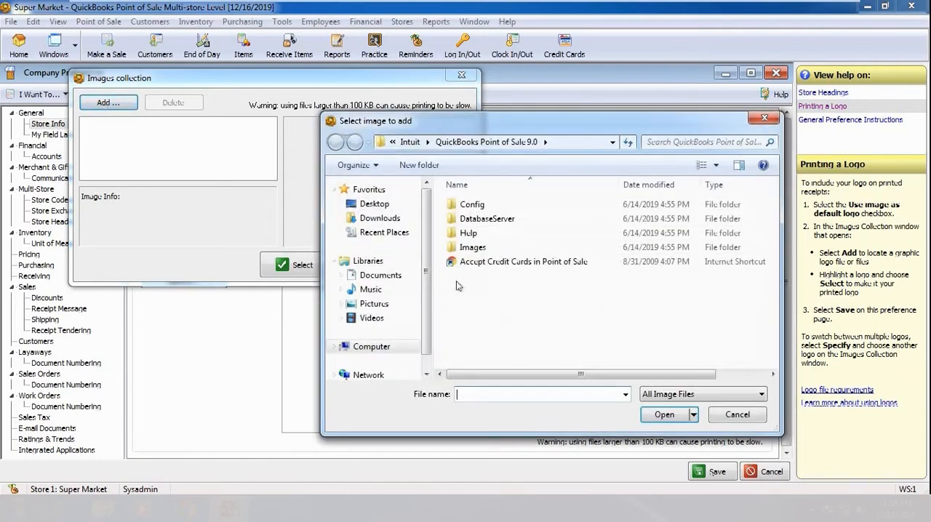
left_click(383, 304)
left_click(745, 395)
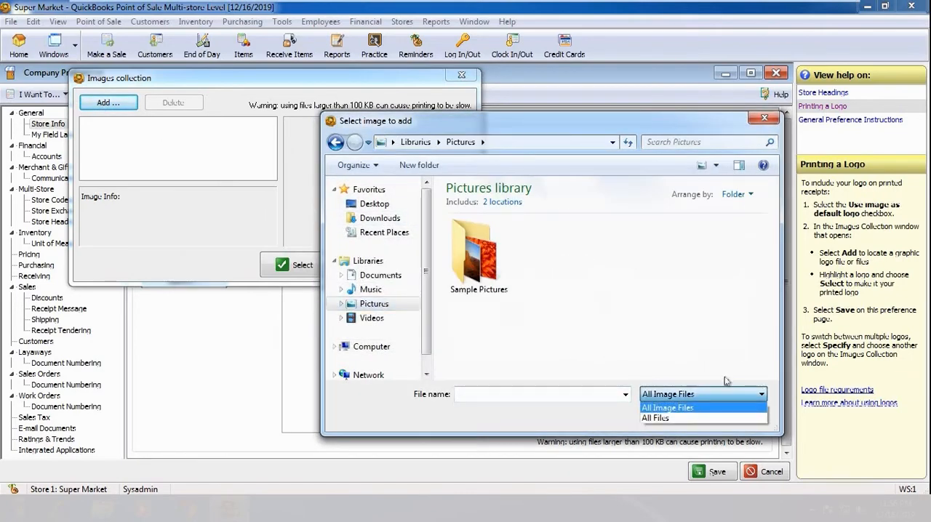
left_click(709, 419)
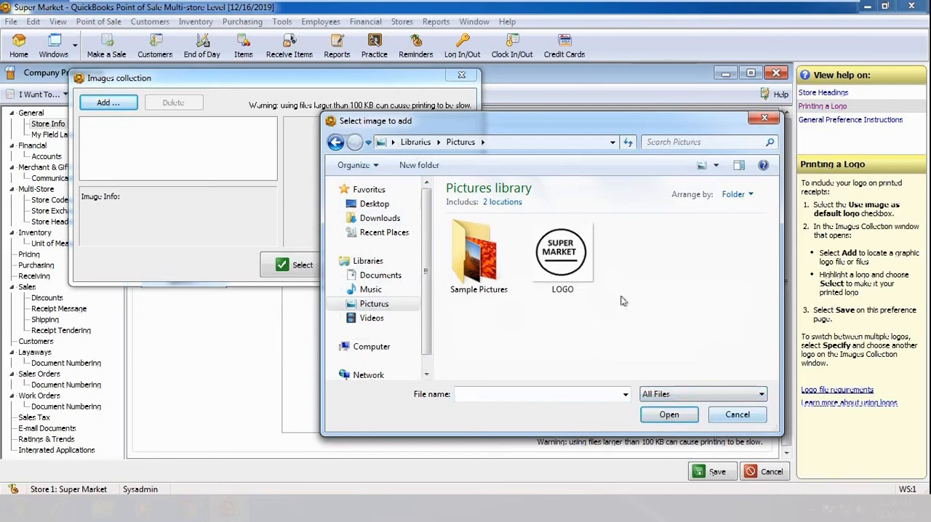
left_click(560, 252)
left_click(661, 415)
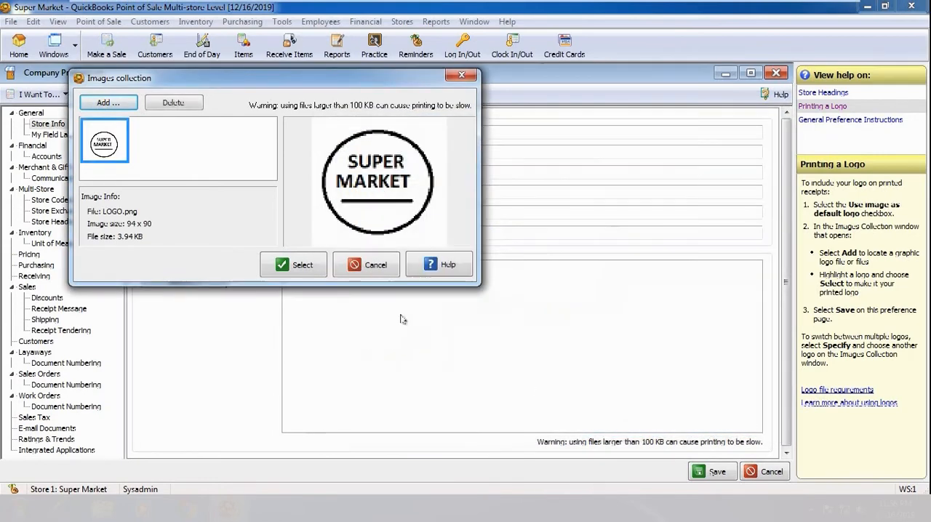
left_click(292, 268)
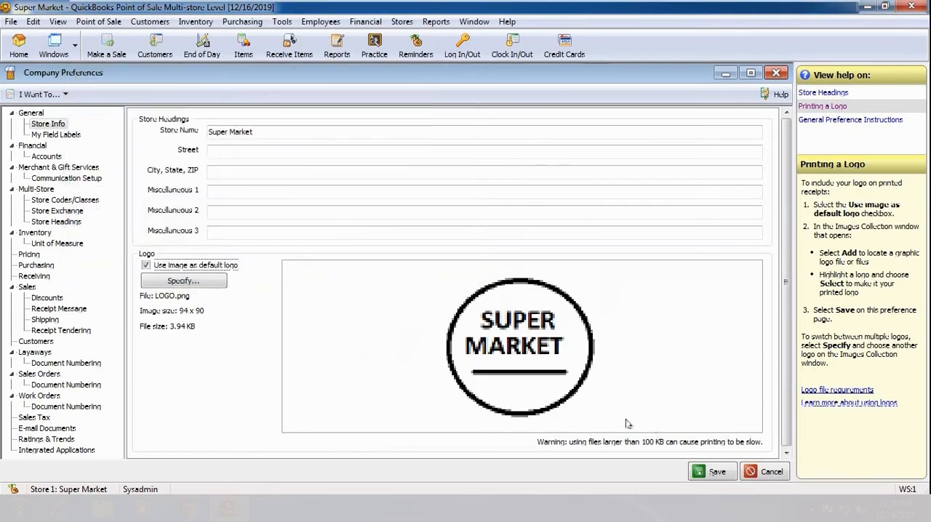
left_click(712, 472)
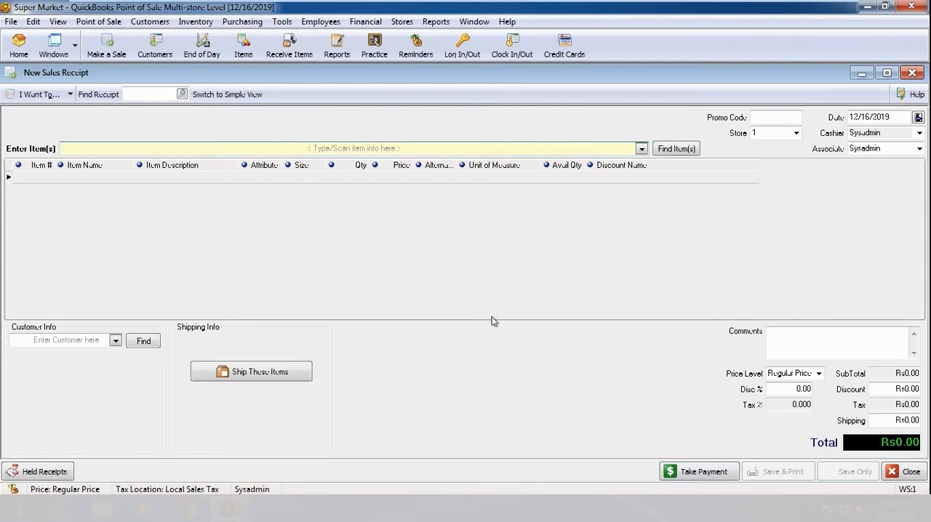
Set the printed receipt message in the company preferences to "Thanks for shopping with us!" followed by a line "TEST", and save
left_click(33, 22)
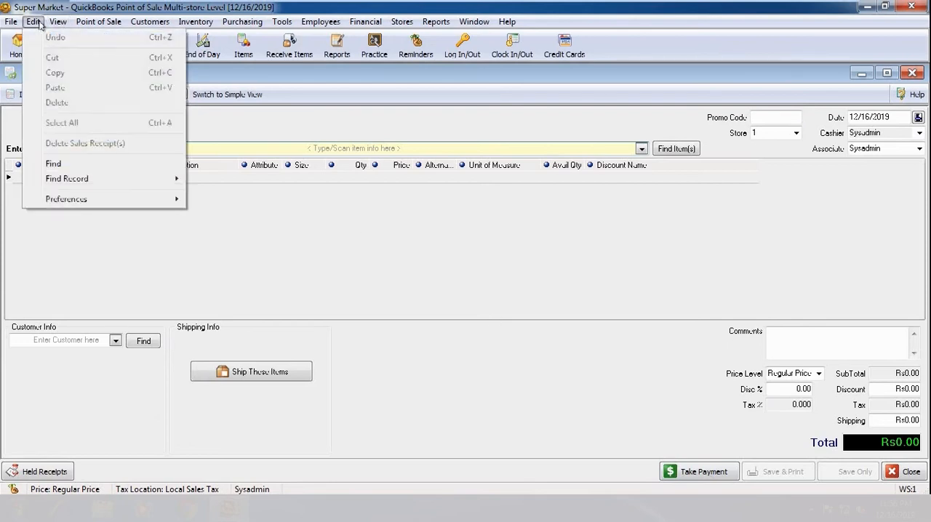
mouse_move(166, 199)
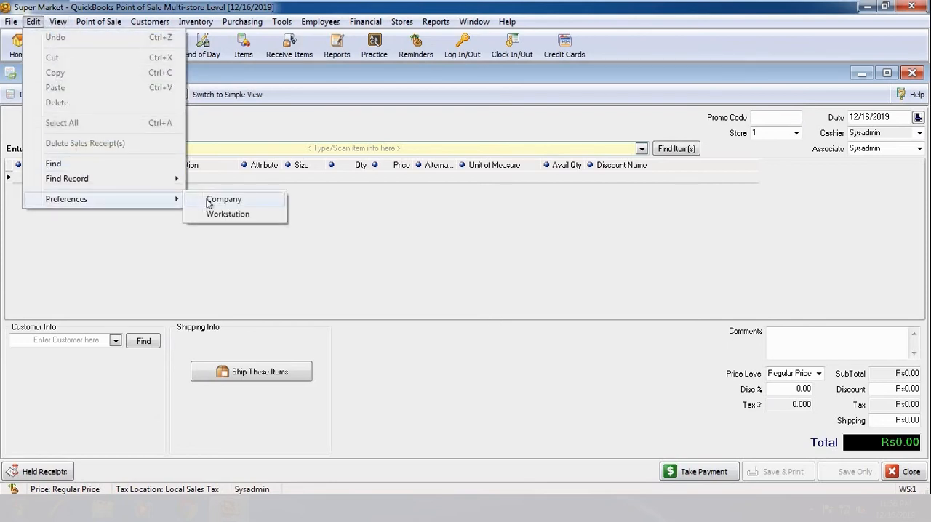
left_click(221, 199)
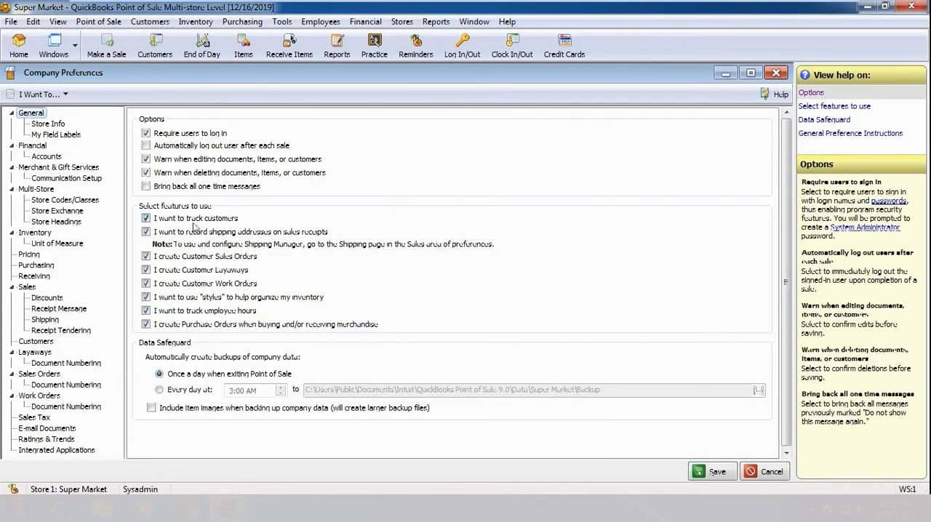
left_click(29, 288)
left_click(58, 309)
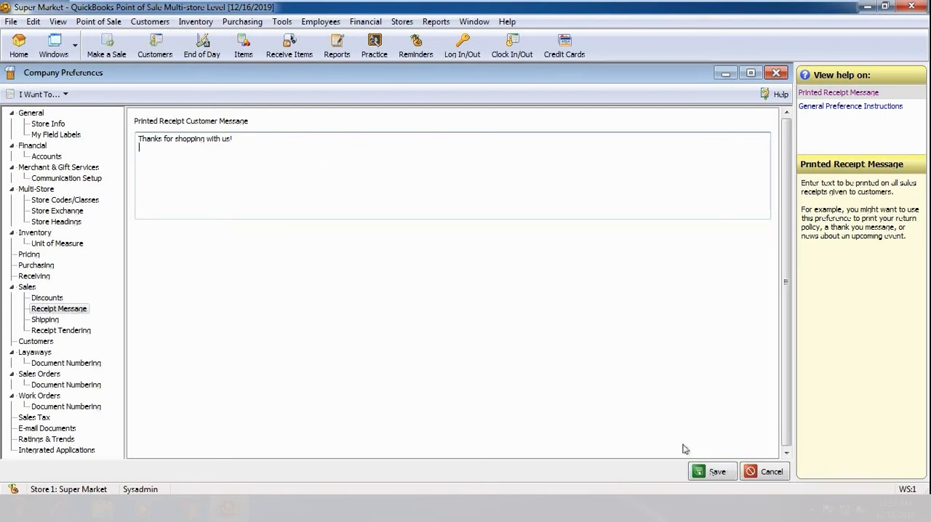
key("BackSpace")
left_click(709, 472)
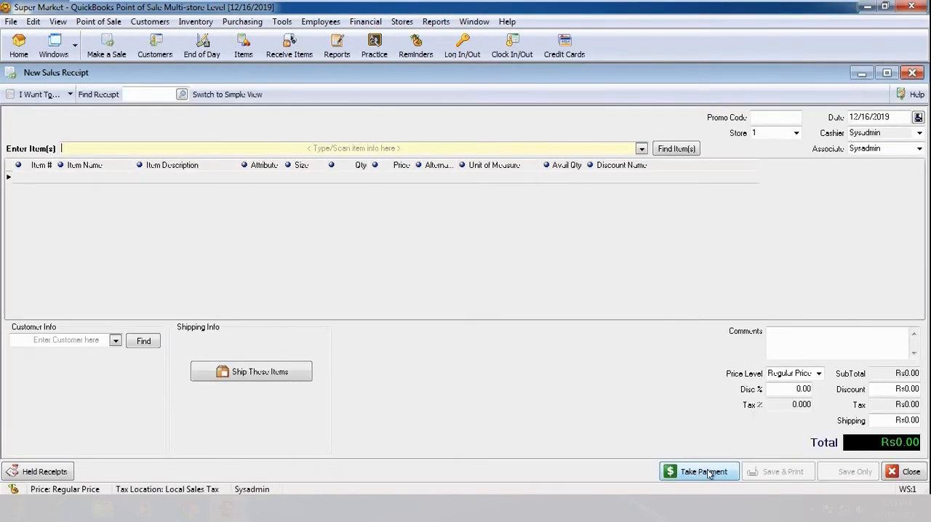
Add the Dress Pent Men and Dress Shirt Men items to the new sales receipt
left_click(641, 149)
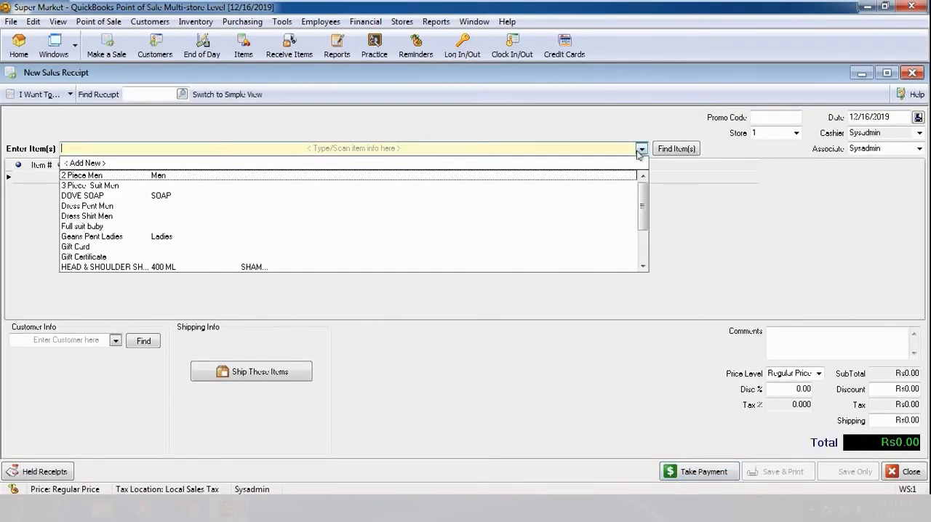
left_click(93, 207)
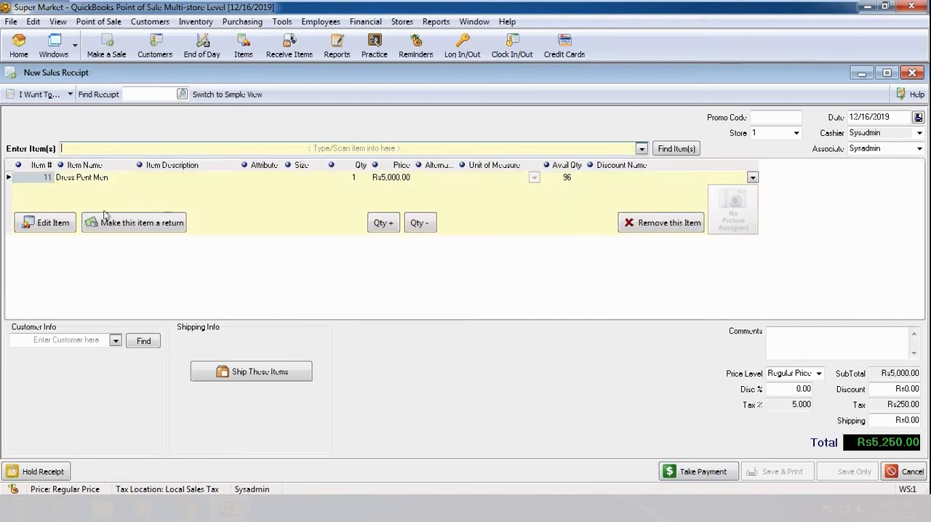
left_click(641, 149)
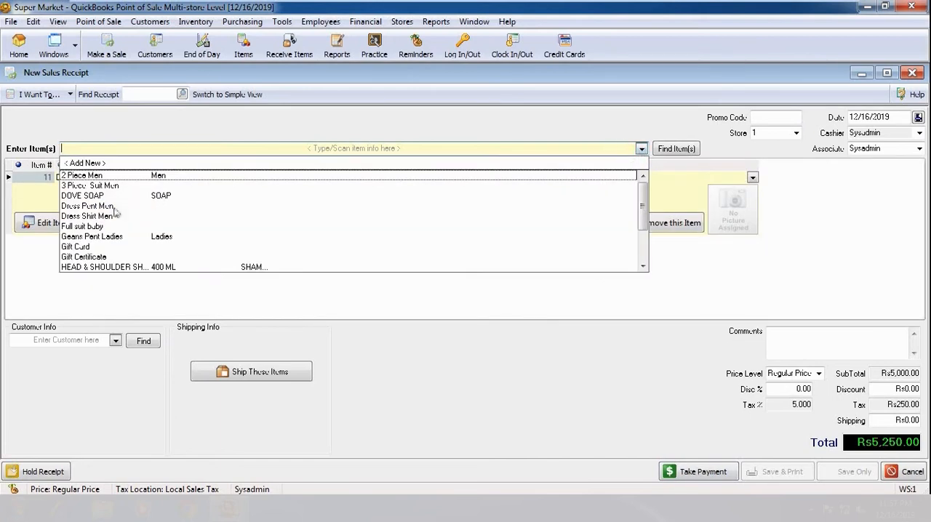
left_click(87, 216)
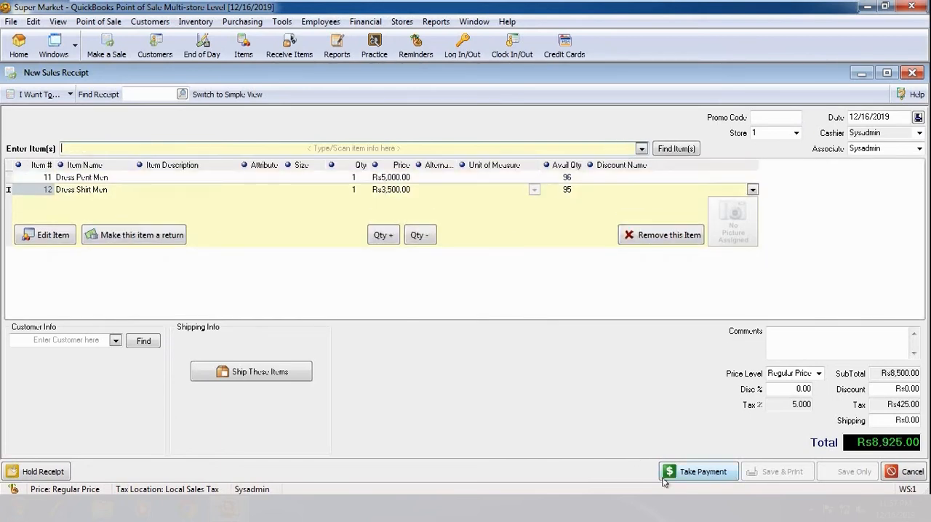
Accept a cash payment of 8925.00 for the receipt, then save it and open its print preview
left_click(686, 478)
left_click(346, 136)
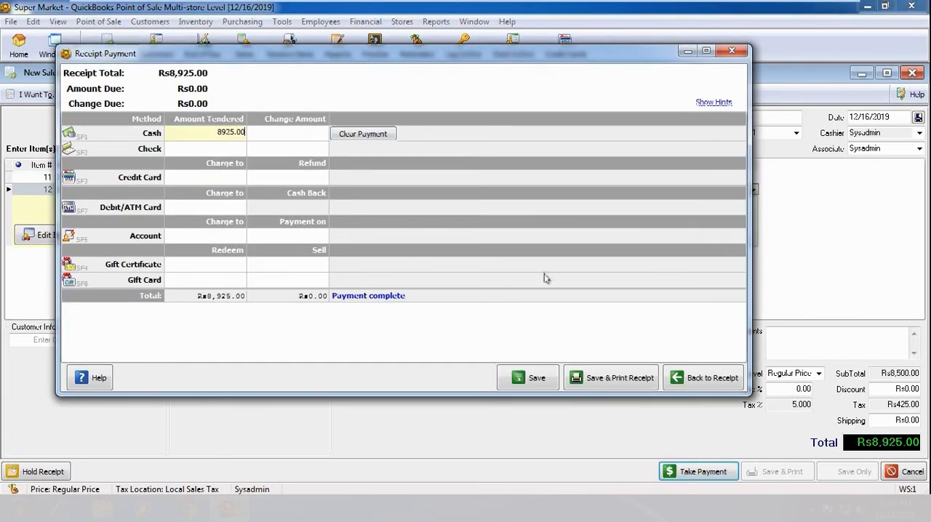
left_click(595, 378)
left_click(574, 388)
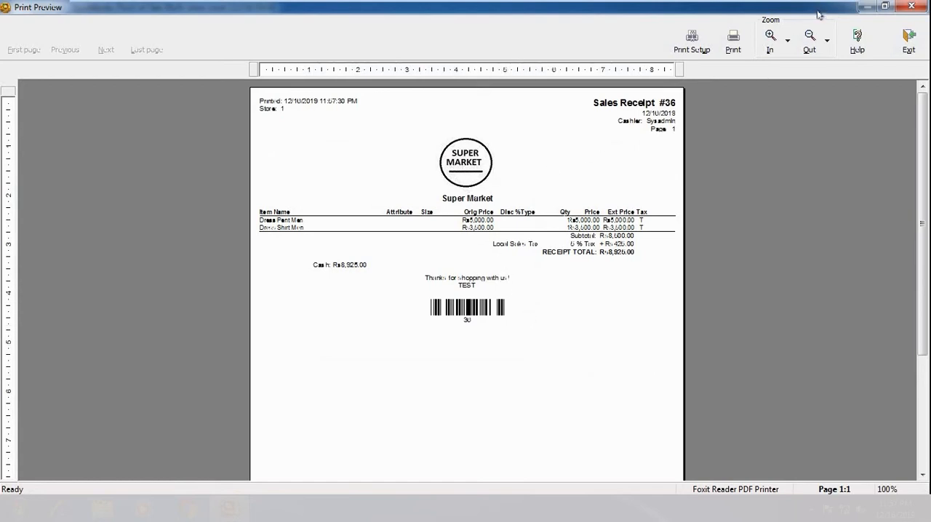
Examine the logo and customer message on the receipt preview at 200% zoom, then close the preview
left_click(775, 39)
left_click(775, 40)
left_click(775, 39)
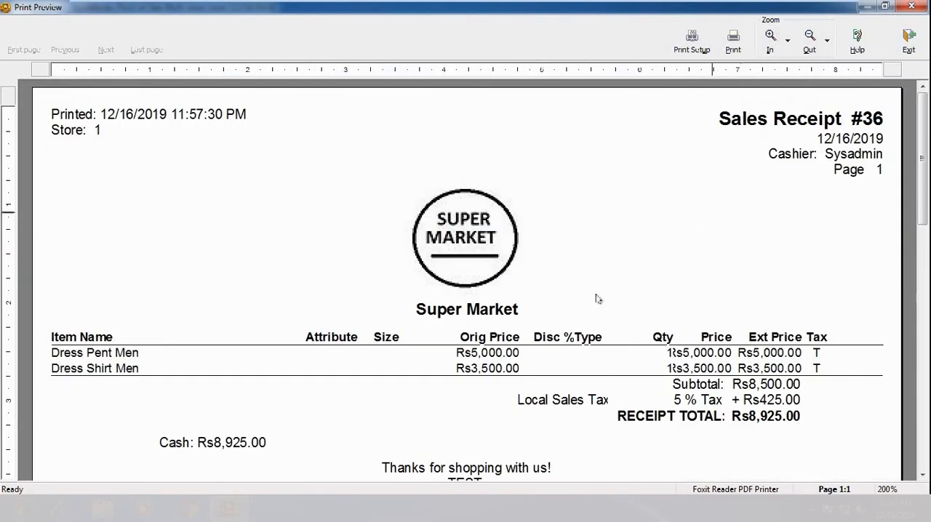
left_click_drag(927, 171, 923, 264)
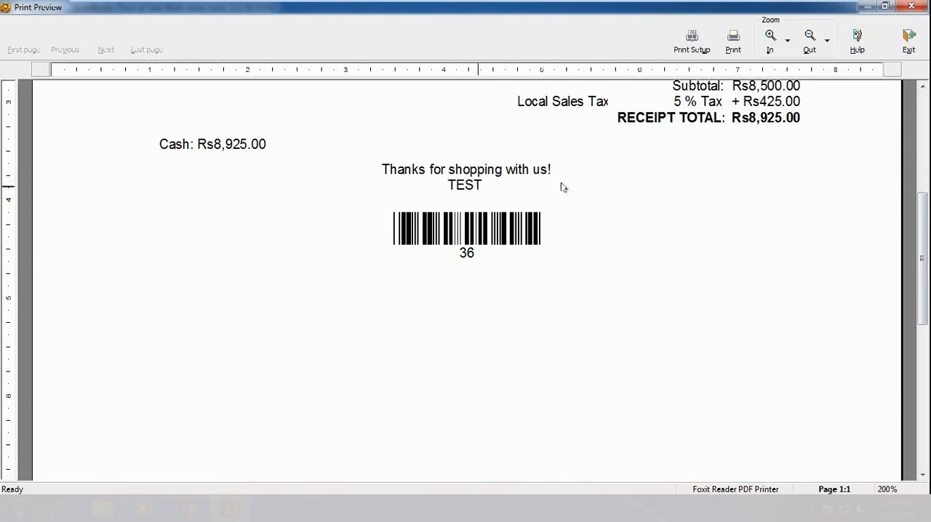
left_click(908, 42)
left_click(624, 376)
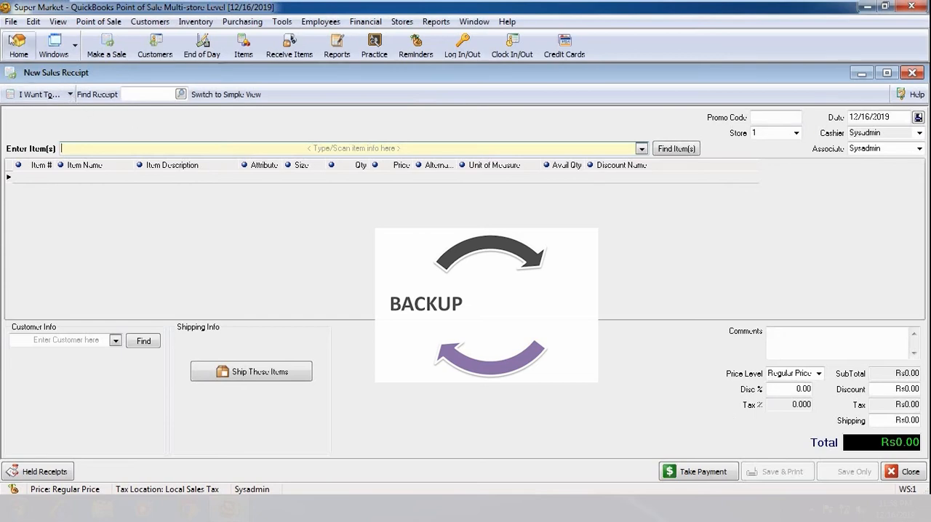
Schedule automatic company data backups for every day at 3:00 AM in the default backup folder and save the preferences
left_click(33, 23)
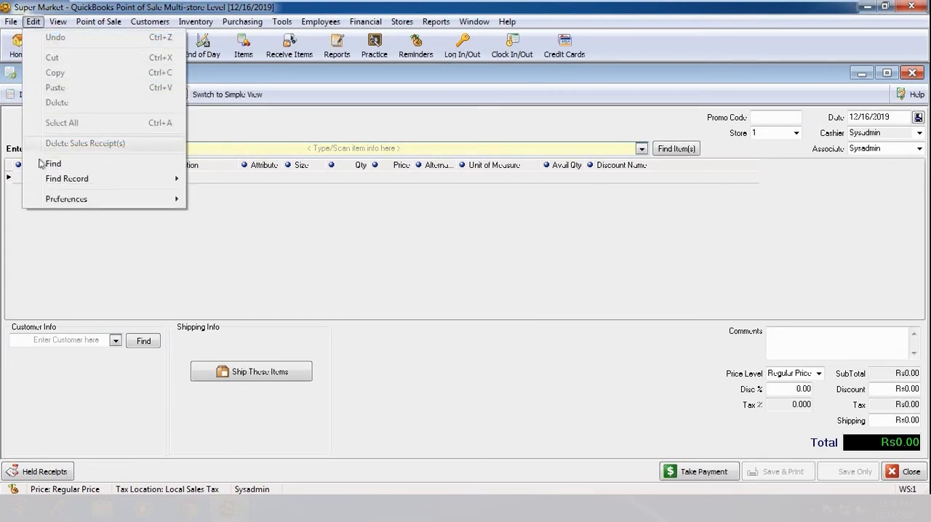
mouse_move(132, 202)
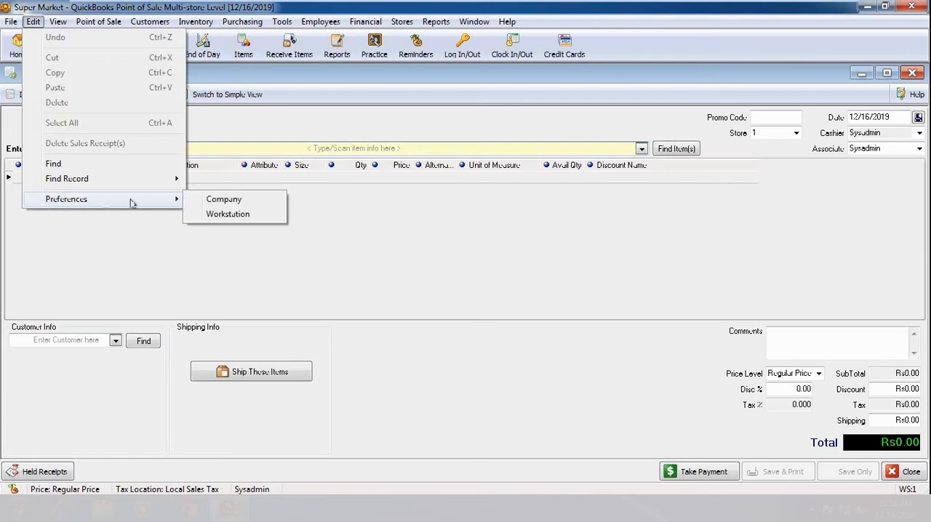
left_click(244, 201)
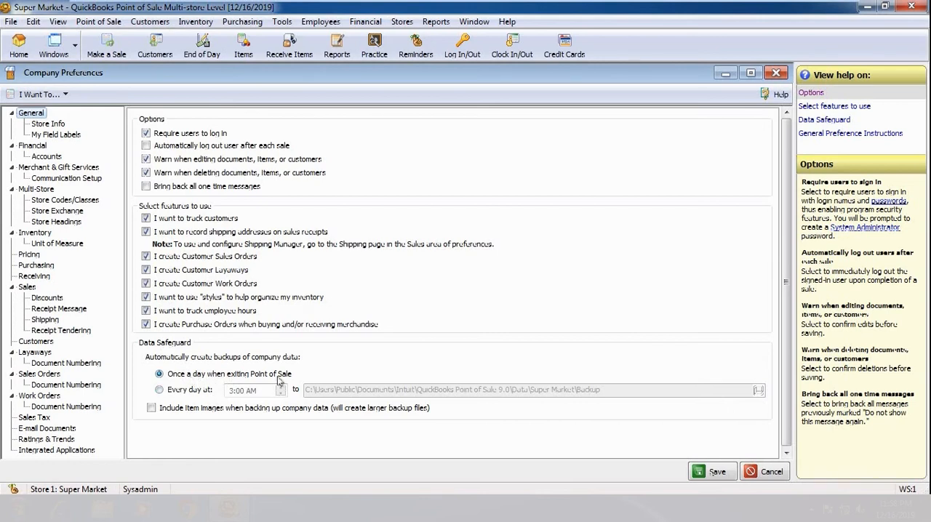
left_click(190, 391)
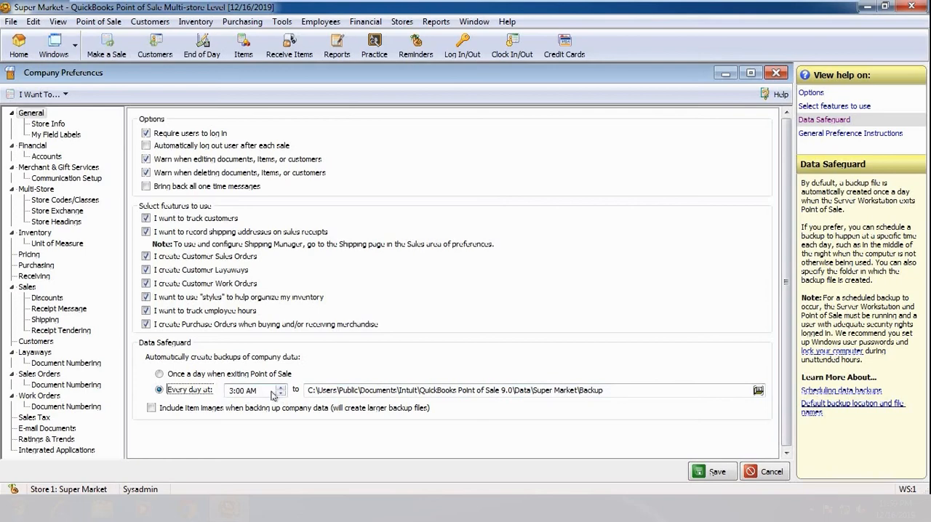
left_click(758, 391)
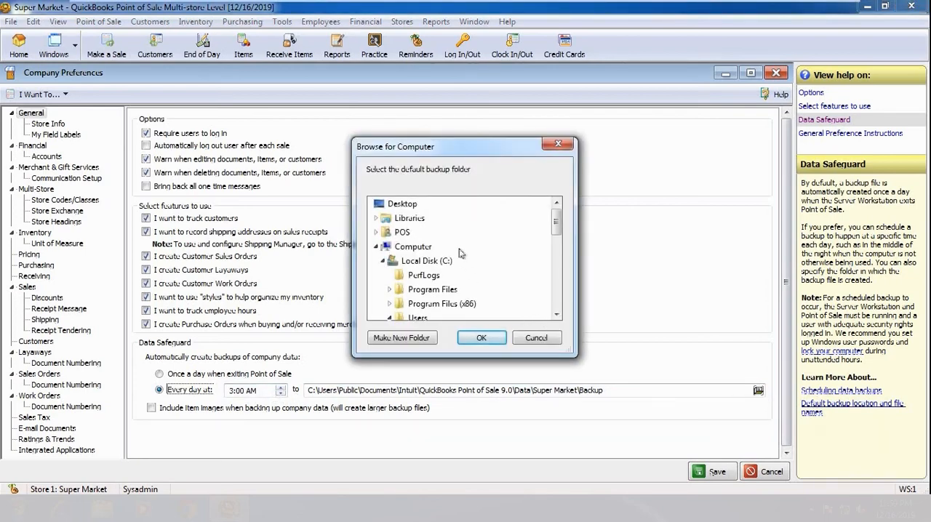
left_click(530, 339)
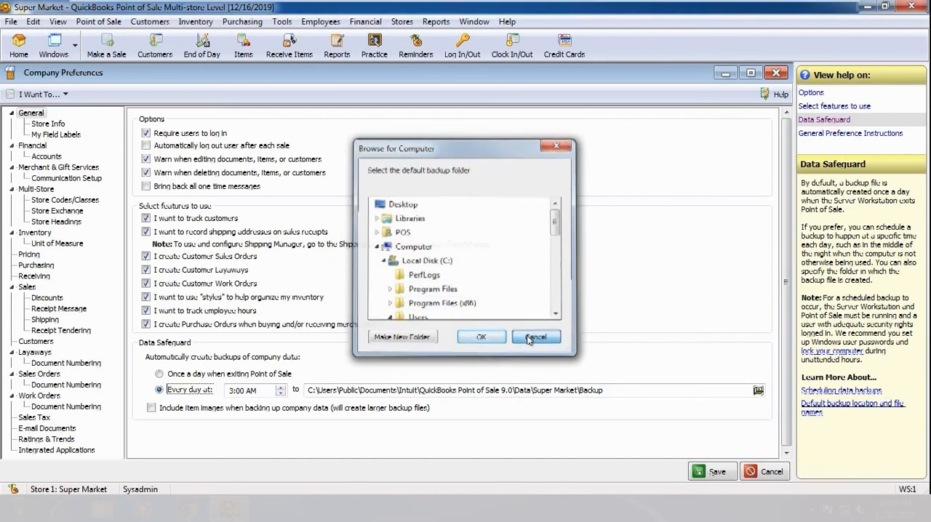
left_click(717, 472)
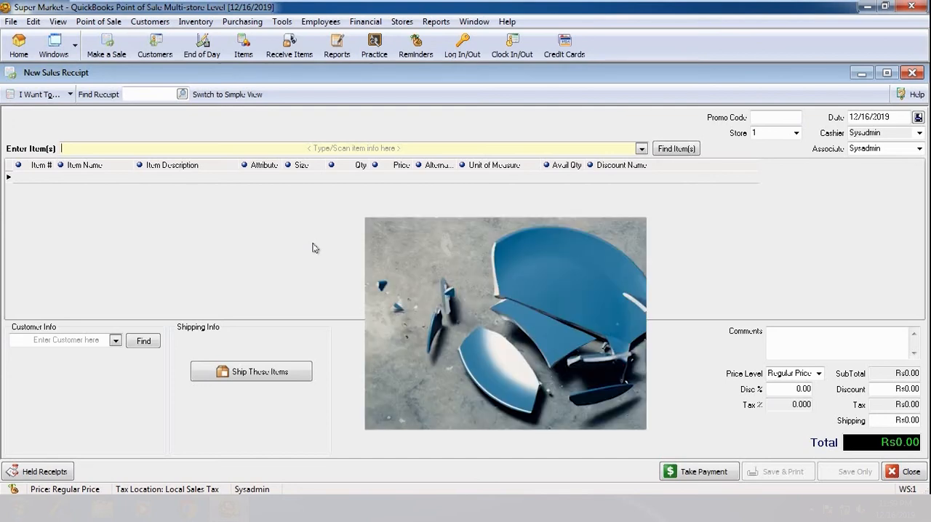
Open the company data restore options, choose restoring from an alternate location, and view the backup file browser without selecting a file
left_click(11, 22)
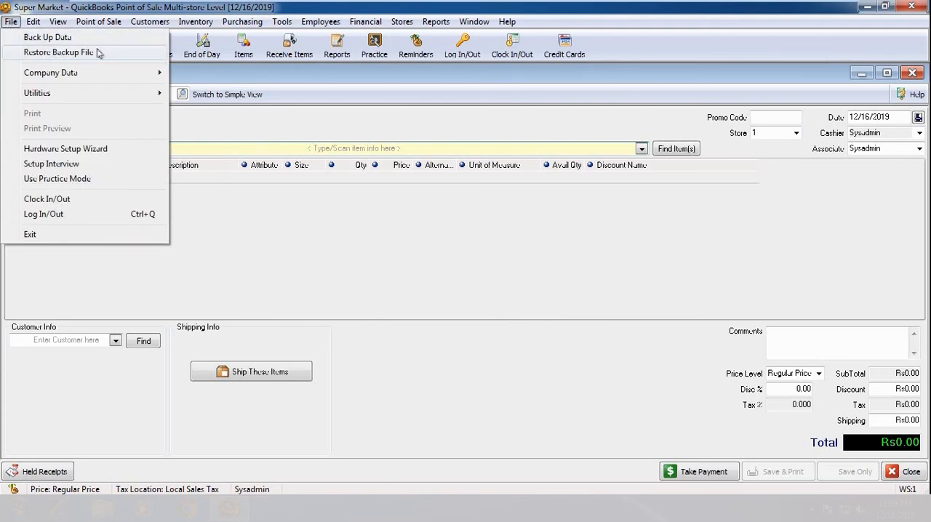
left_click(58, 53)
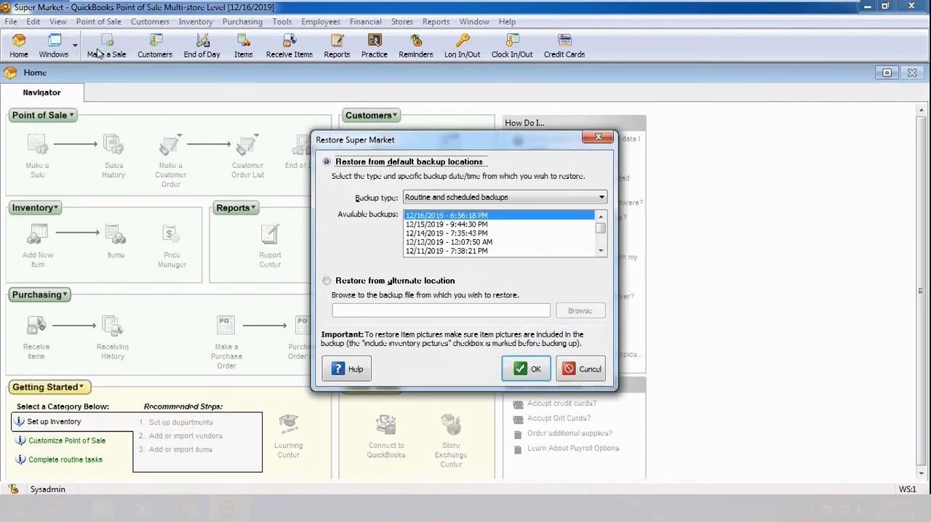
left_click(420, 285)
left_click(582, 311)
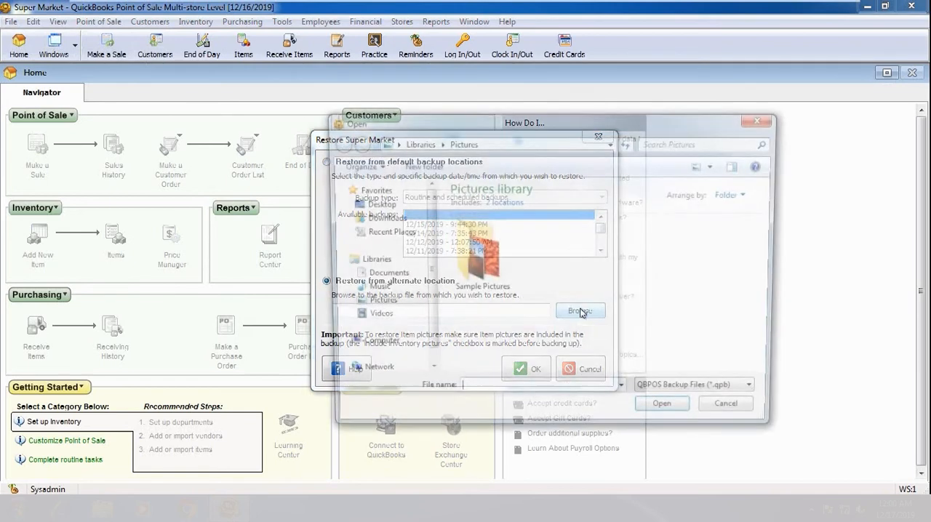
left_click(755, 413)
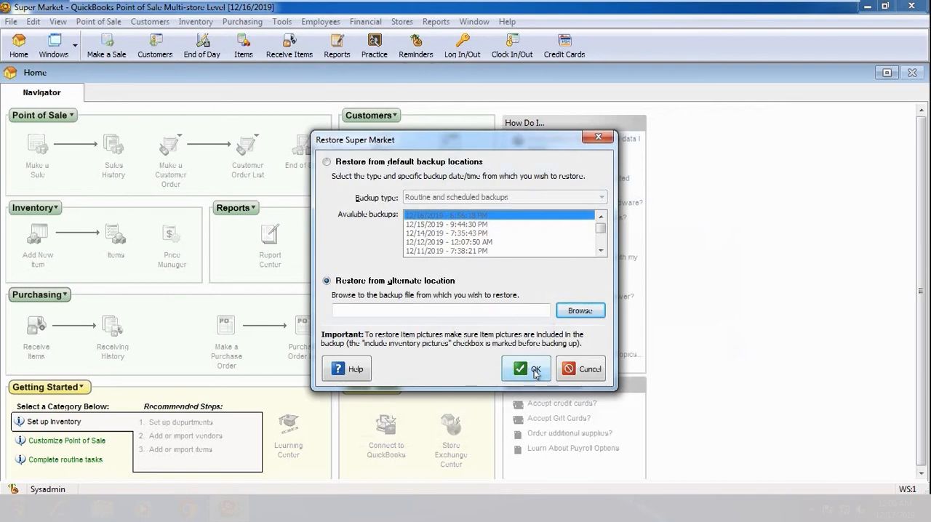
left_click(535, 371)
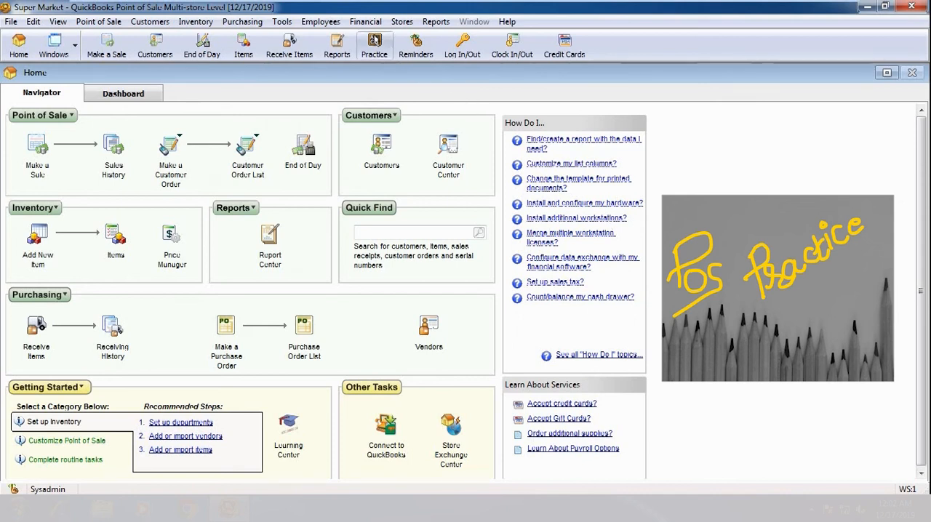
Switch to practice mode using the current practice data "Al's Sports Hut"
left_click(374, 46)
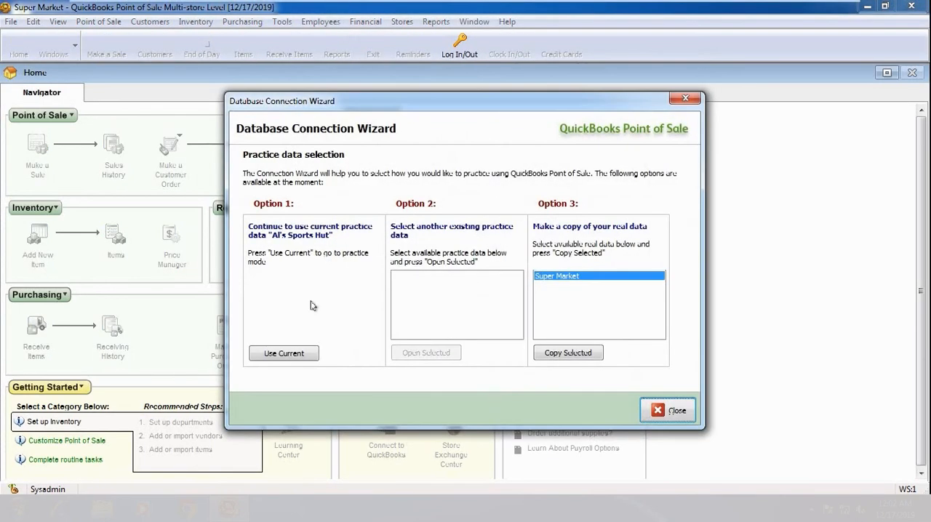
left_click(282, 355)
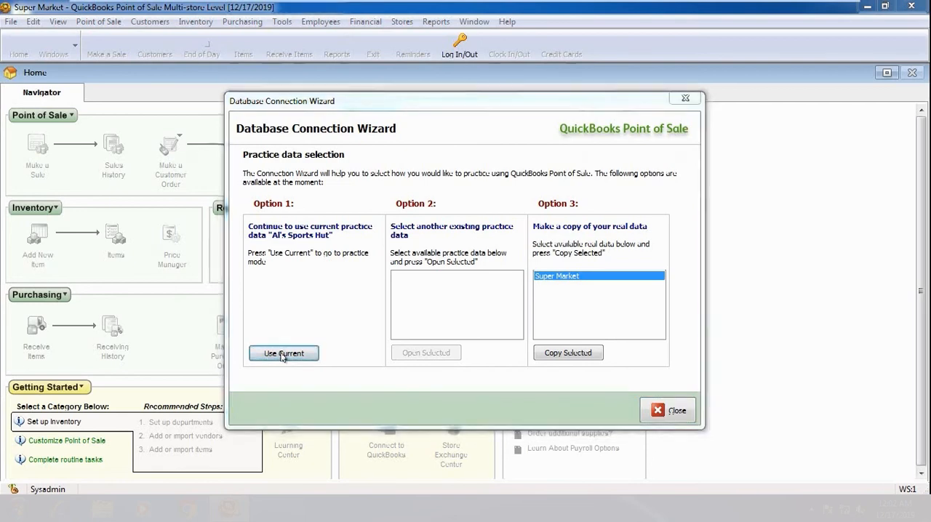
left_click(466, 291)
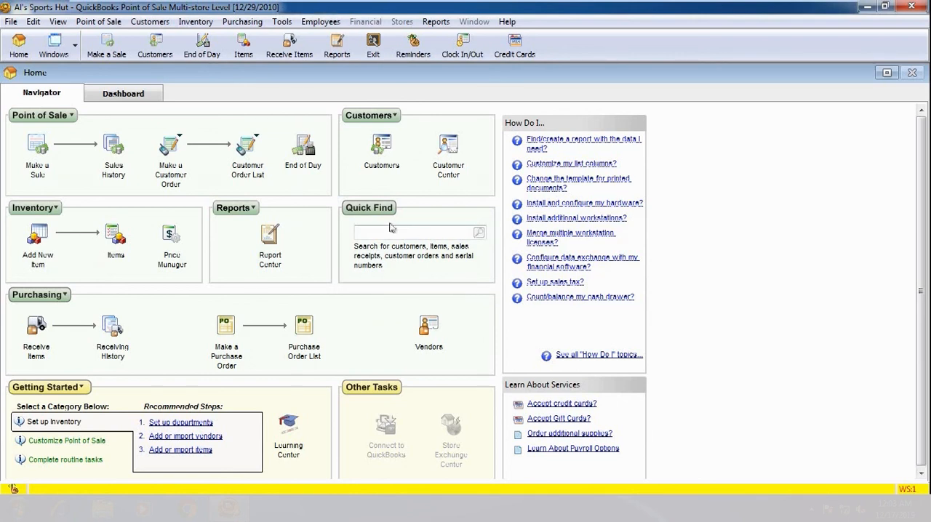
View a blank sales receipt in practice mode, close it, and examine the sample items, prices and quantities in the item list
left_click(36, 152)
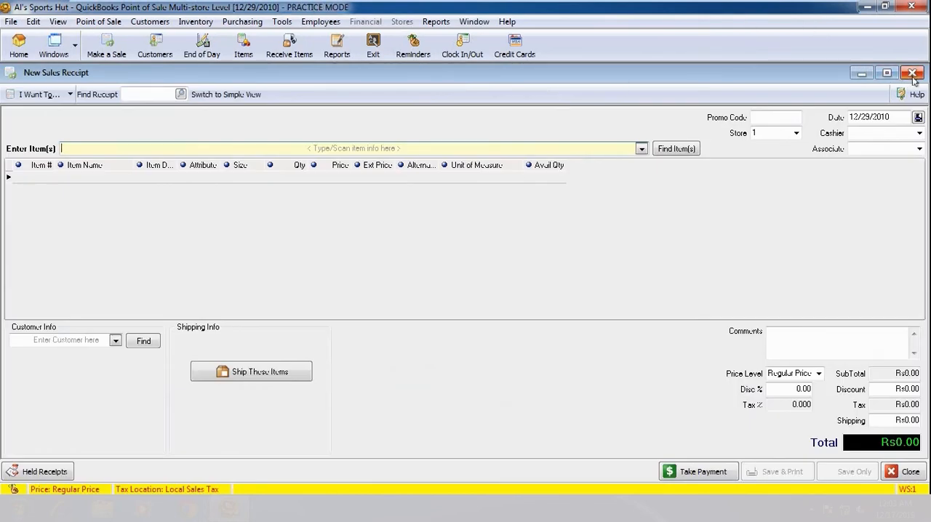
left_click(912, 74)
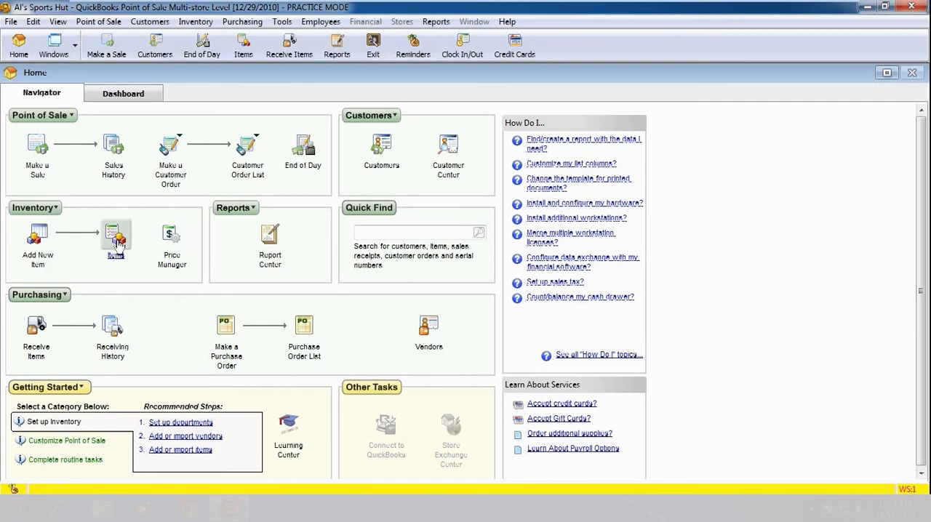
left_click(116, 244)
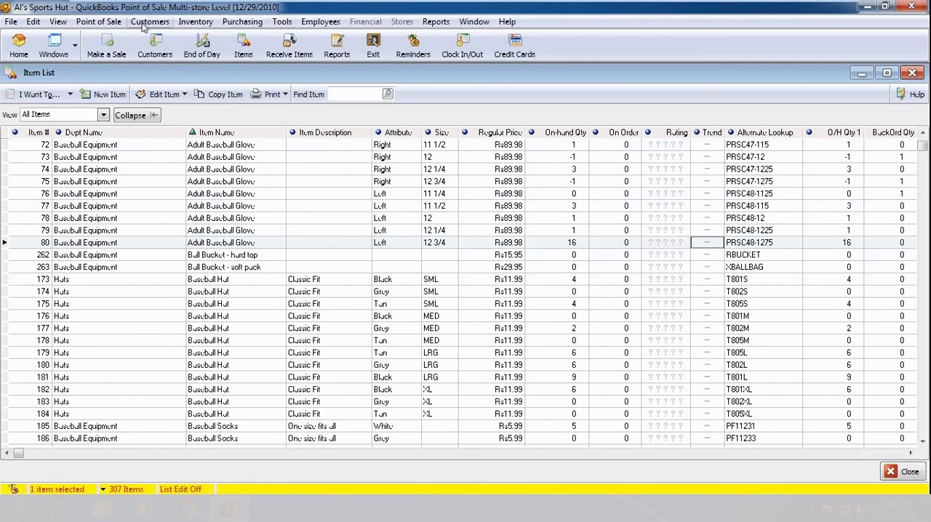
scroll(512, 291, "down", 5)
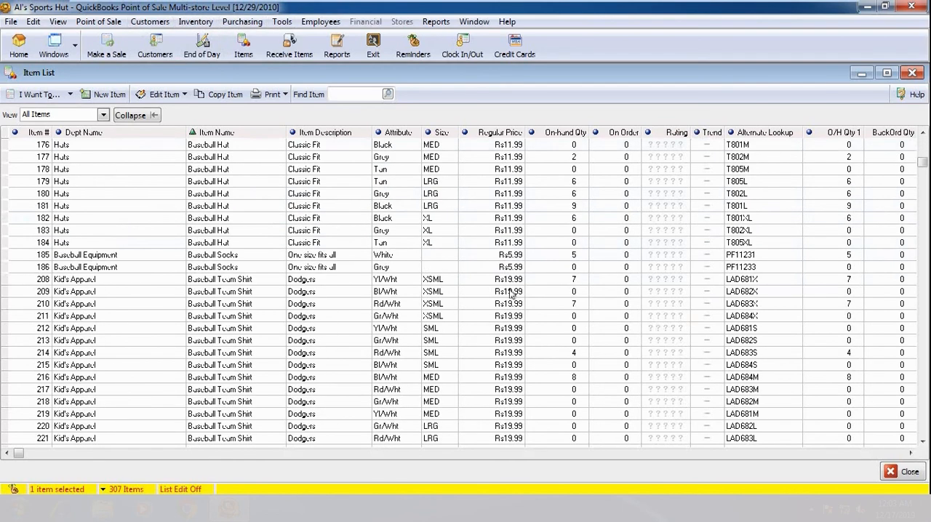
scroll(512, 291, "down", 4)
left_click(512, 291)
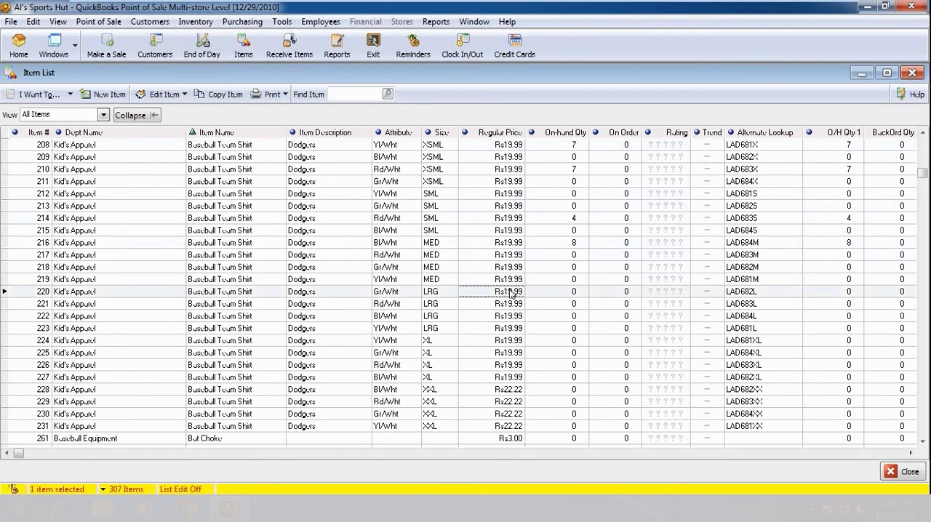
scroll(512, 291, "down", 2)
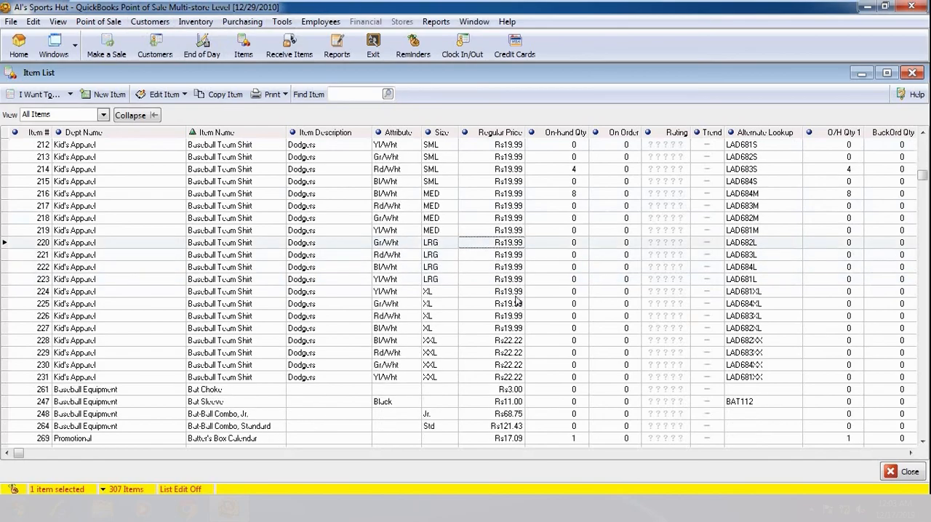